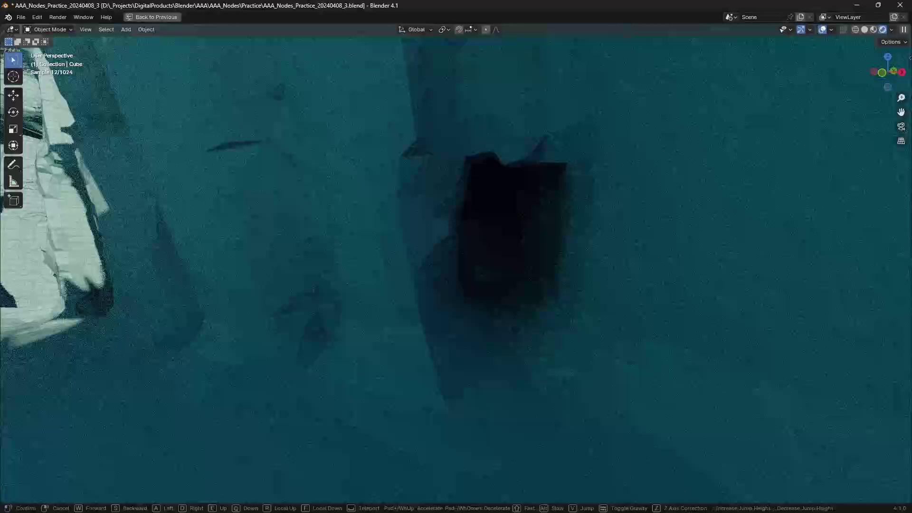
key("w")
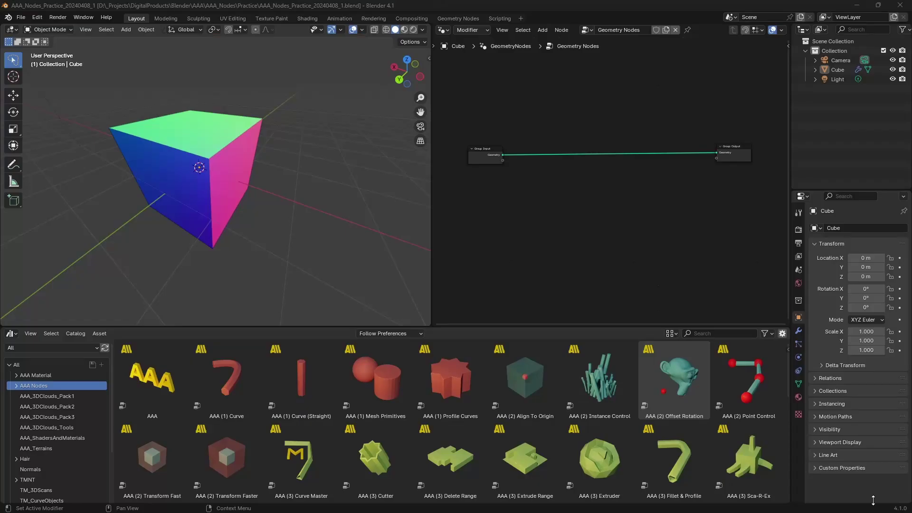
Add the AAA (4) Rock Formation asset to the cube's geometry node tree and show its node properties
scroll(451, 380, "down", 4)
left_click_drag(301, 458, 674, 199)
scroll(608, 181, "up", 2)
key("n")
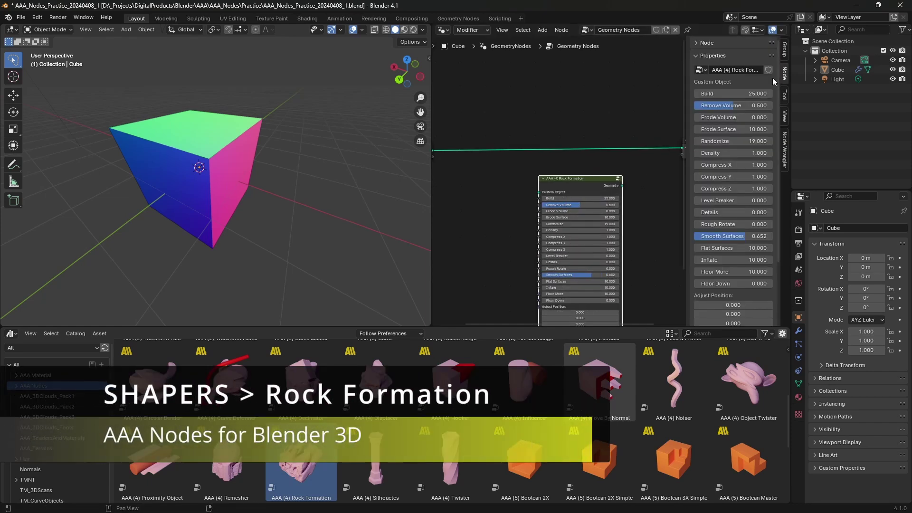
Give the Rock Formation node a custom pink colour with hue 0.875, saturation 0.209 and value 0.608
left_click(708, 44)
left_click(708, 83)
left_click(702, 84)
left_click(724, 98)
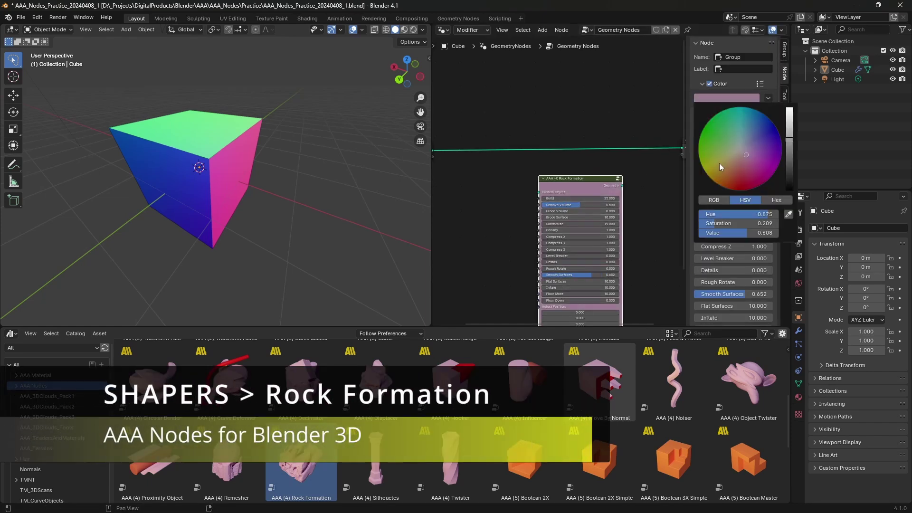
key("n")
key("n")
left_click(708, 43)
Insert the Rock Formation node into the link between Group Input and Group Output
scroll(606, 191, "down", 8)
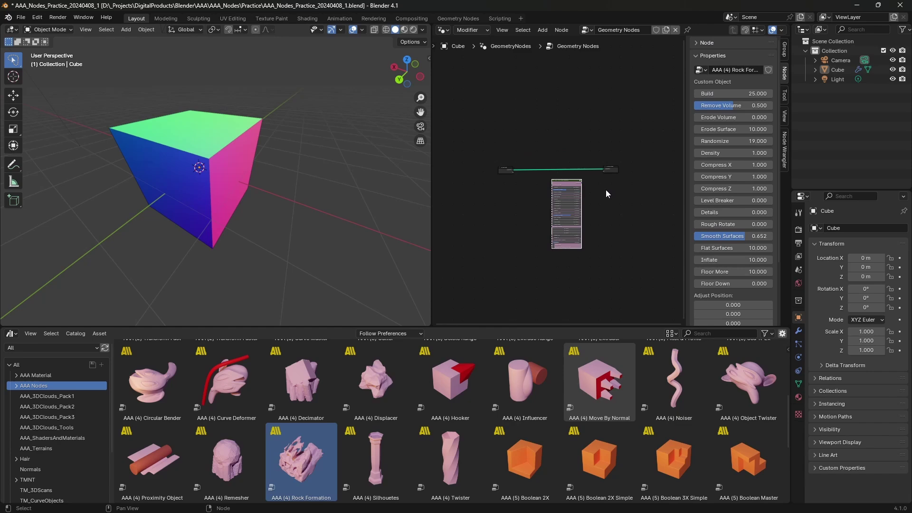
left_click_drag(573, 181, 557, 163)
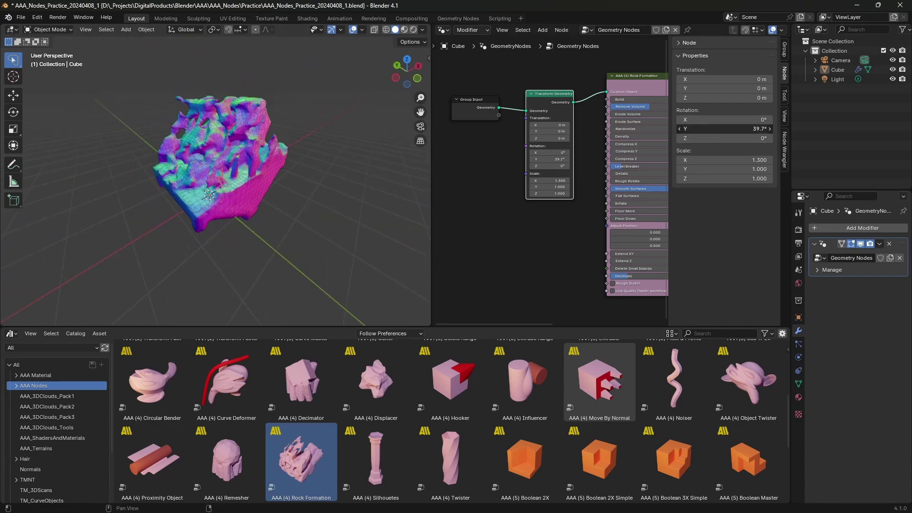
Set the Z rotation of the Transform Geometry node before Rock Formation to 8°
scroll(247, 186, "up", 4)
middle_click_drag(228, 190, 256, 195)
scroll(264, 194, "down", 3)
left_click_drag(728, 137, 755, 137)
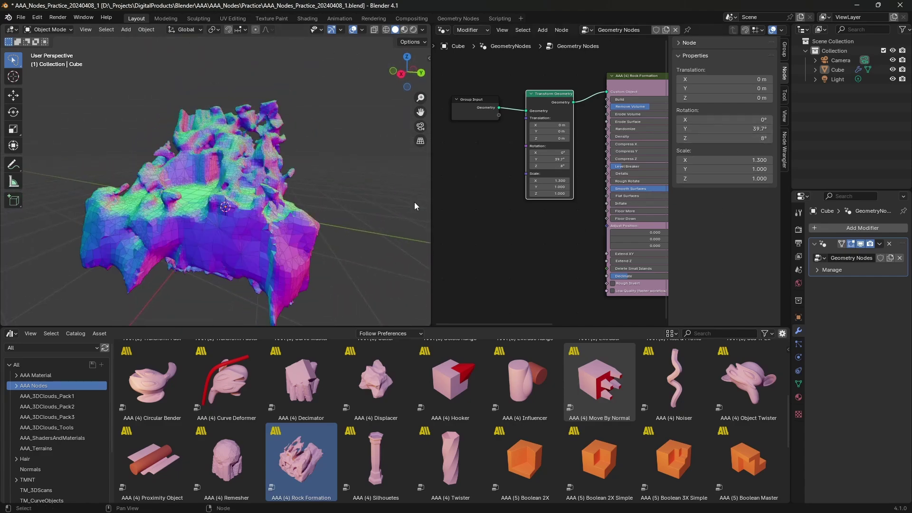
Try a Z scale of 0.700 on the Transform Geometry node before Rock Formation
scroll(304, 206, "down", 5)
middle_click_drag(285, 207, 252, 204)
scroll(252, 203, "up", 5)
left_click_drag(726, 179, 755, 179)
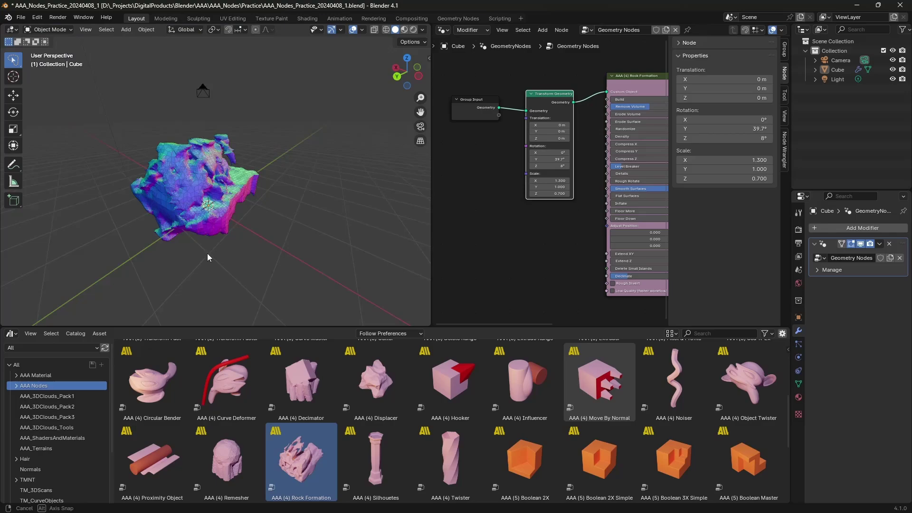
key("ctrl+z")
Save the file and maximize the 3D viewport in a fullscreen window
scroll(273, 228, "up", 4)
middle_click_drag(274, 228, 440, 247)
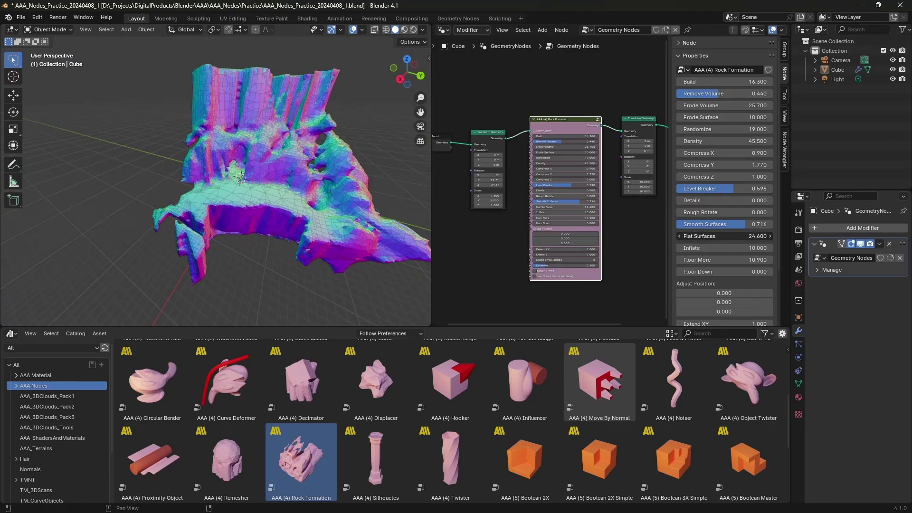
middle_click_drag(304, 185, 260, 186)
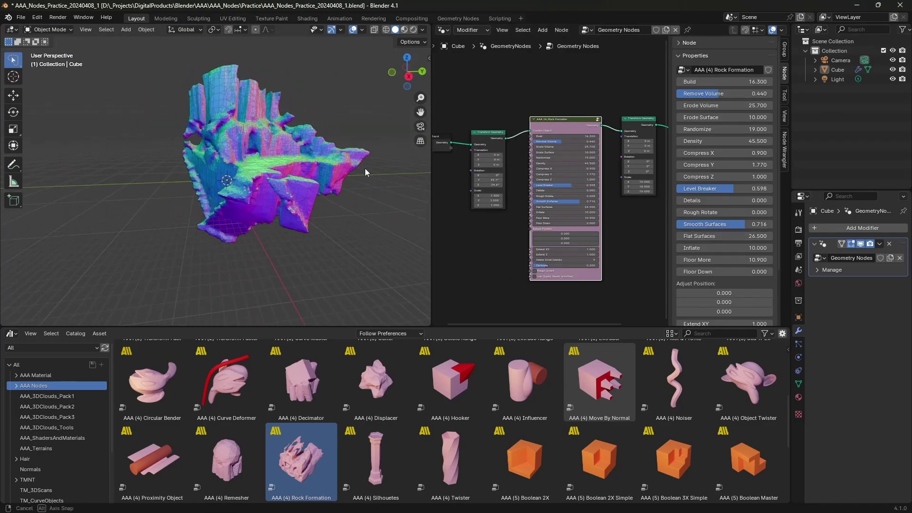
scroll(366, 171, "up", 3)
key("ctrl+s")
key("ctrl+space")
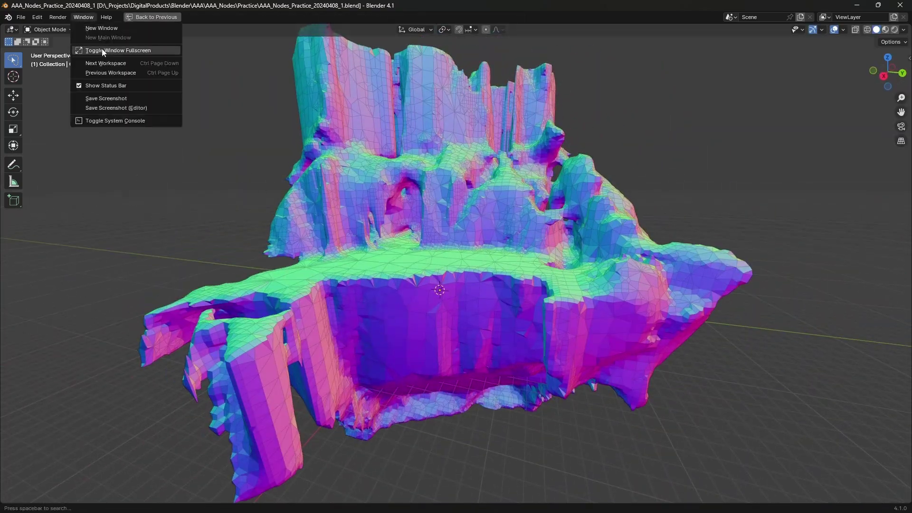
left_click(102, 50)
Inspect the formation's cave opening and floor up close with Walk Navigation
middle_click_drag(332, 189, 502, 255)
scroll(502, 256, "up", 3)
key("F3")
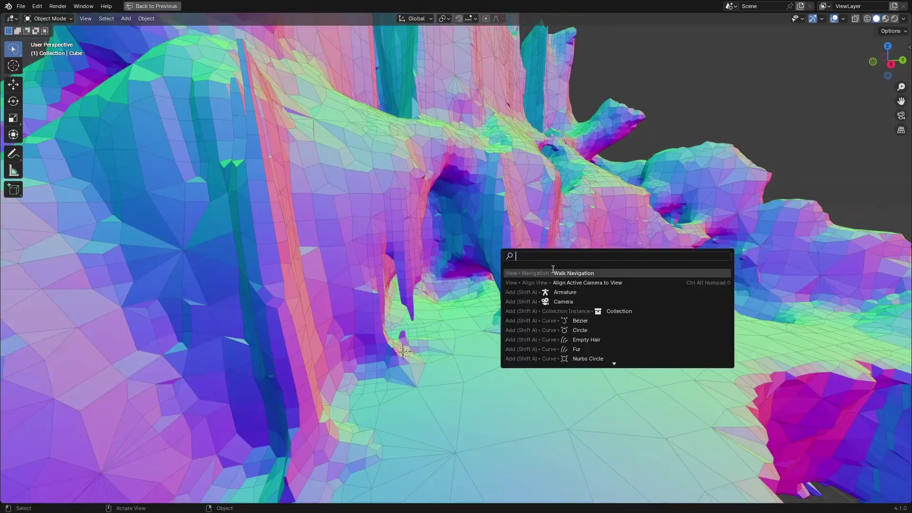
left_click(553, 270)
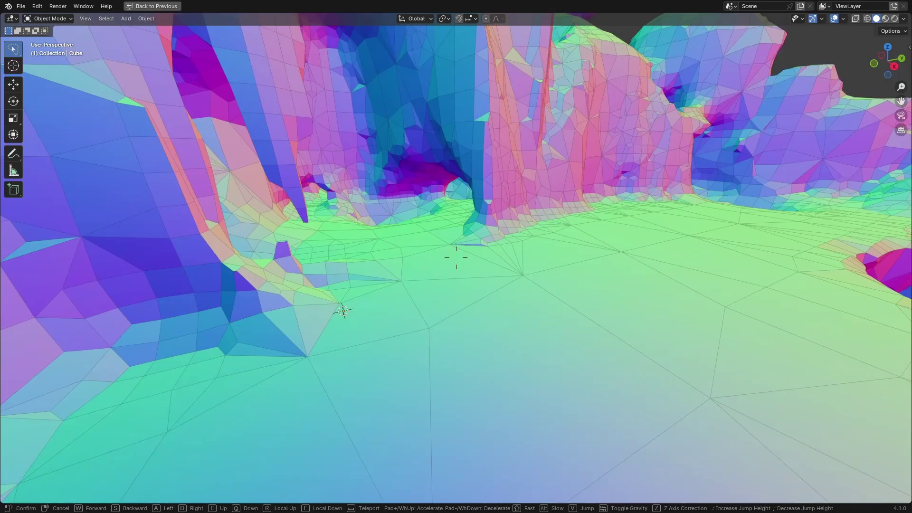
key("w")
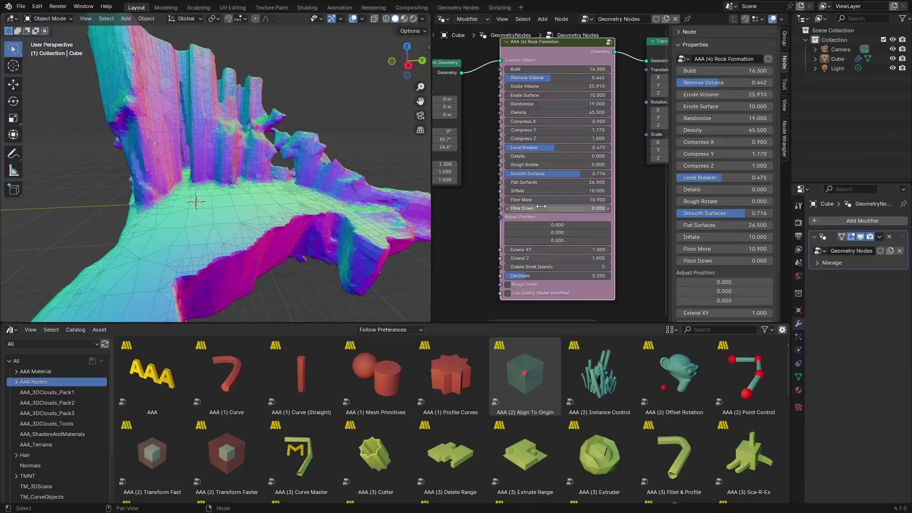
Set Floor Down to 39.600 on the Rock Formation node
left_click_drag(557, 209, 582, 209)
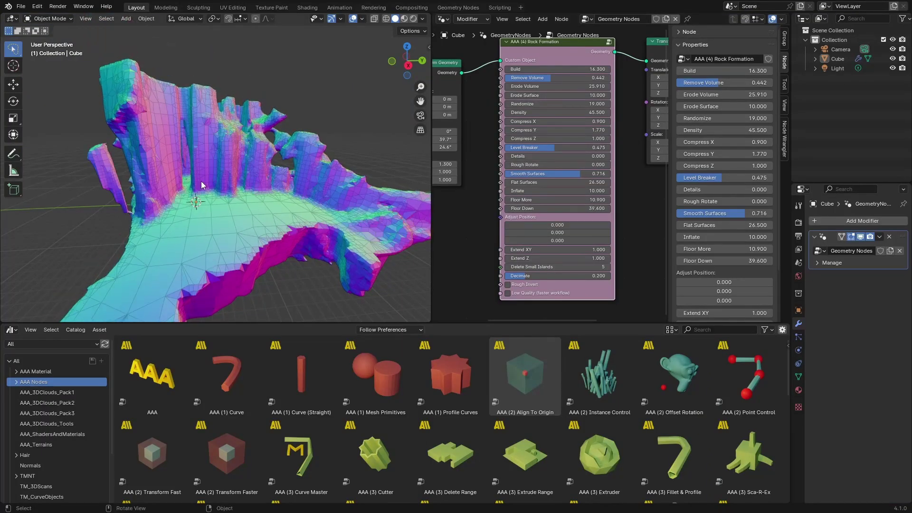
middle_click_drag(203, 185, 205, 175)
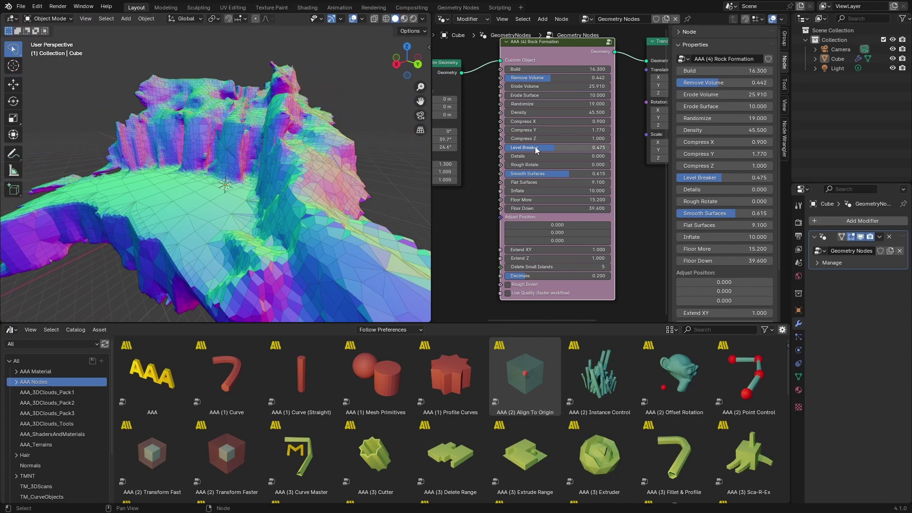
Set Build to 9.300 and Density to 26.300 on the Rock Formation node
left_click_drag(547, 69, 522, 68)
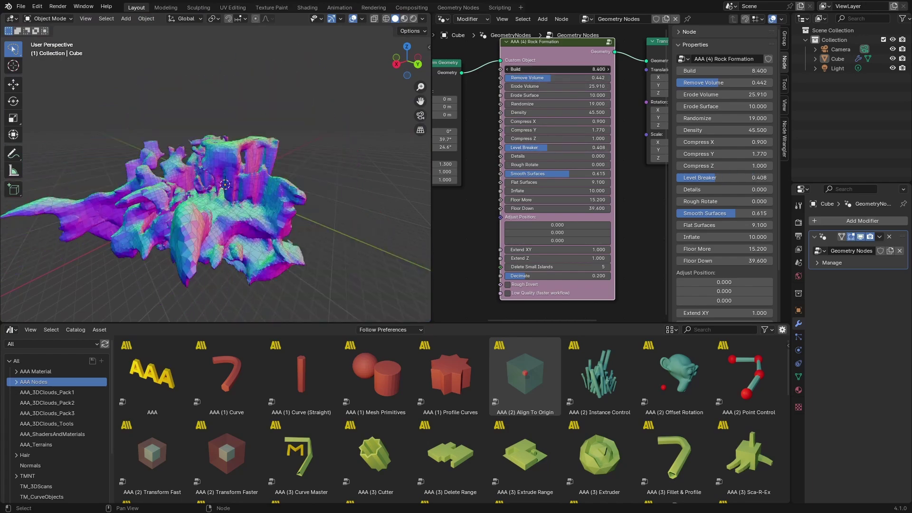
left_click_drag(559, 113, 468, 113)
middle_click_drag(147, 195, 247, 195)
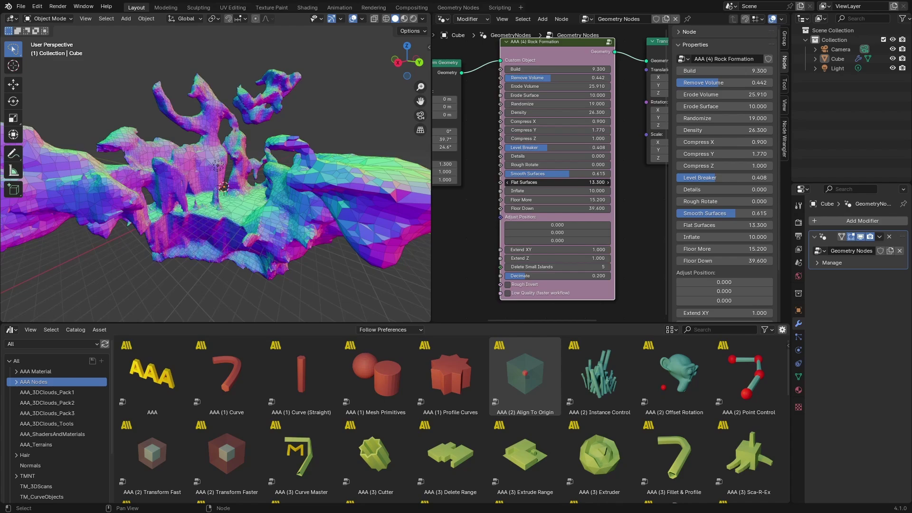
middle_click_drag(142, 176, 461, 182)
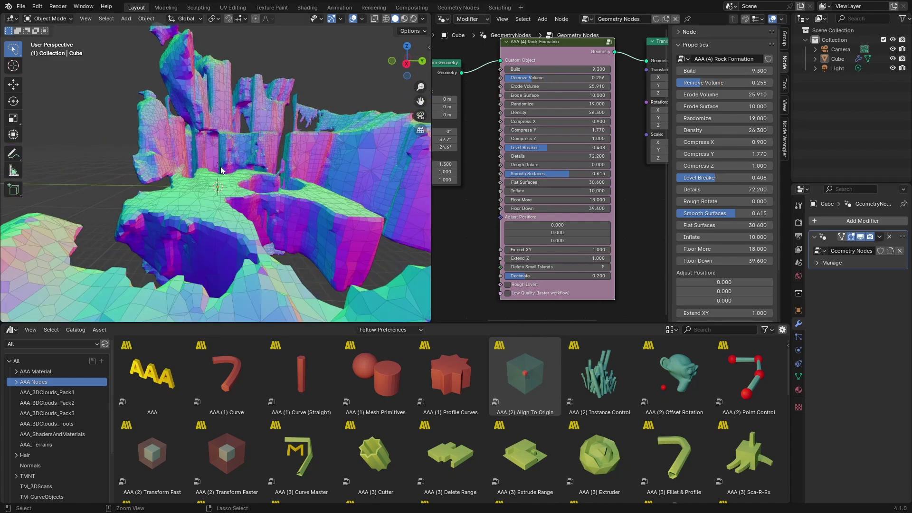
Save the edited rock formation and enlarge the 3D viewport to fill the window
key("ctrl+s")
key("ctrl+space")
scroll(459, 276, "down", 6)
scroll(449, 202, "up", 4)
scroll(461, 182, "up", 4)
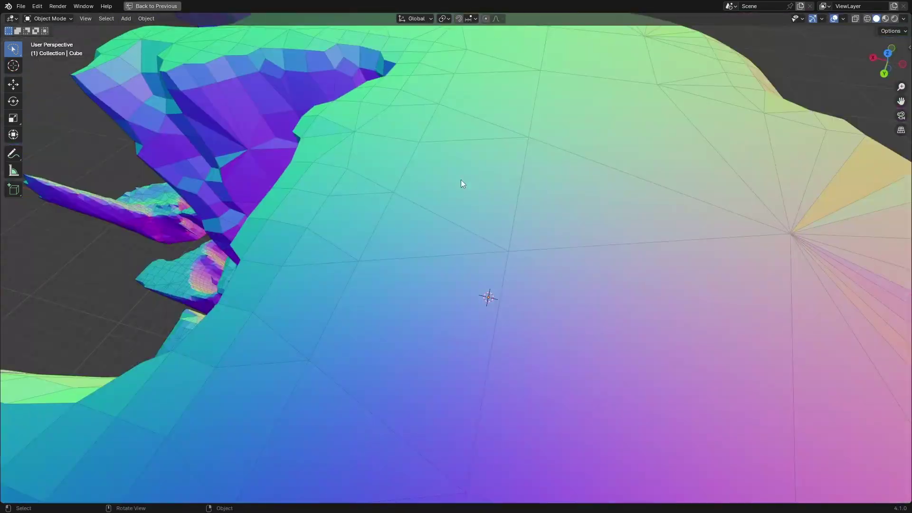
scroll(463, 185, "down", 3)
Explore the plateaus, cliffs and overhangs of the formation at ground level with Walk Navigation
key("F3")
key("Return")
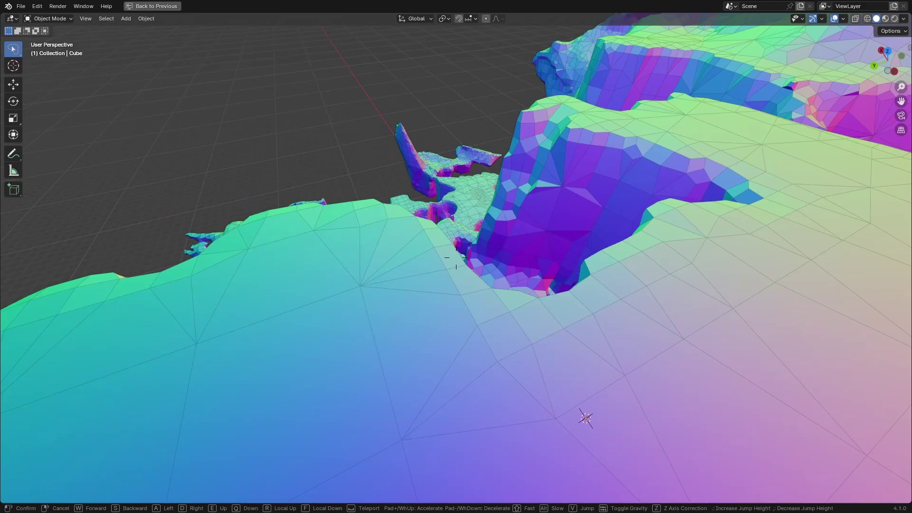
key("w")
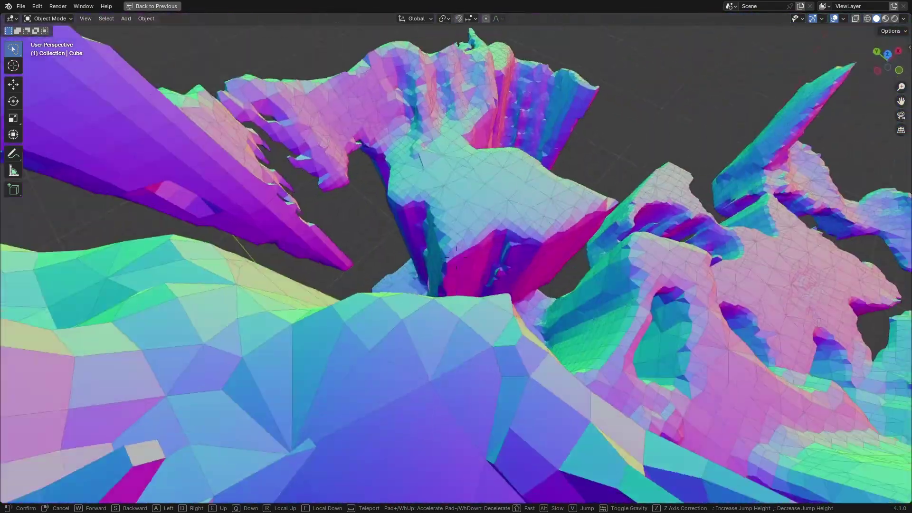
key("w")
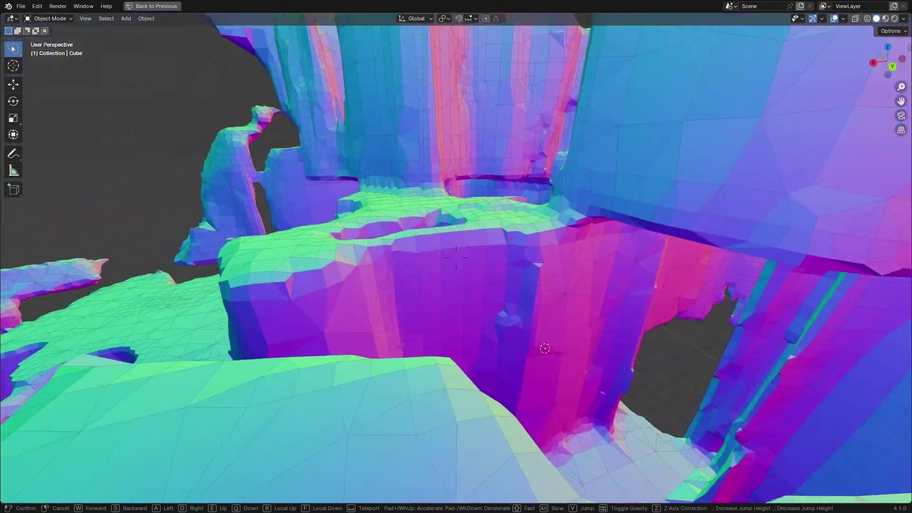
key("w")
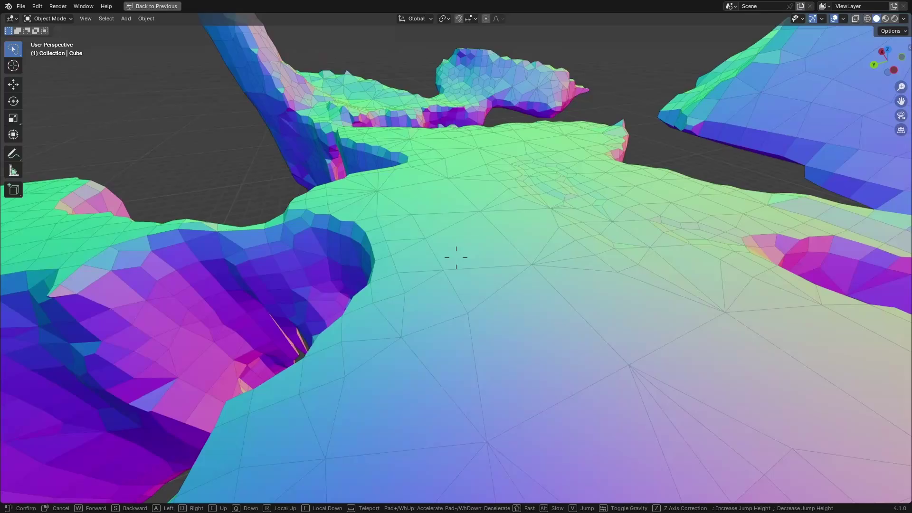
key("w")
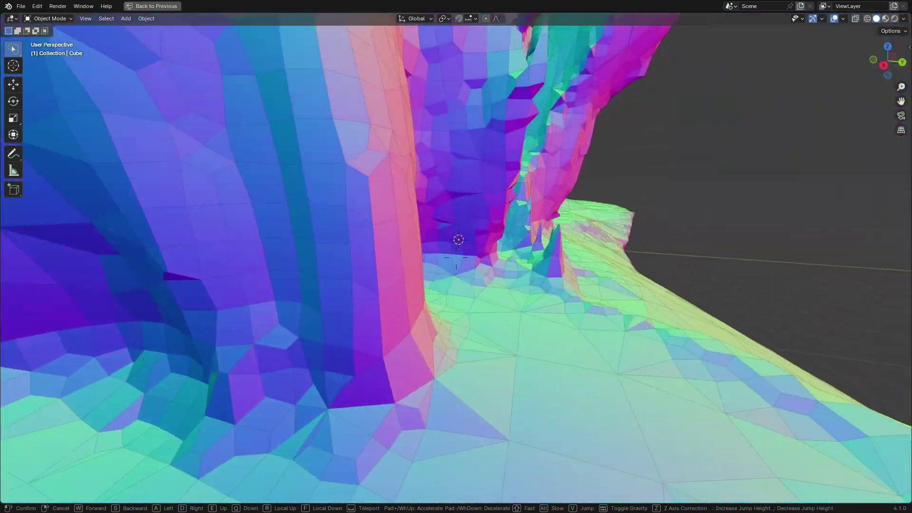
key("w")
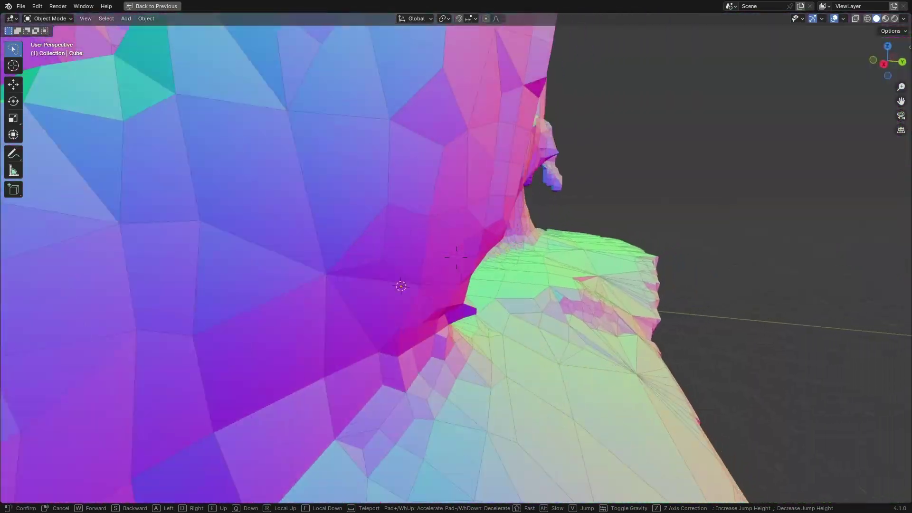
key("w")
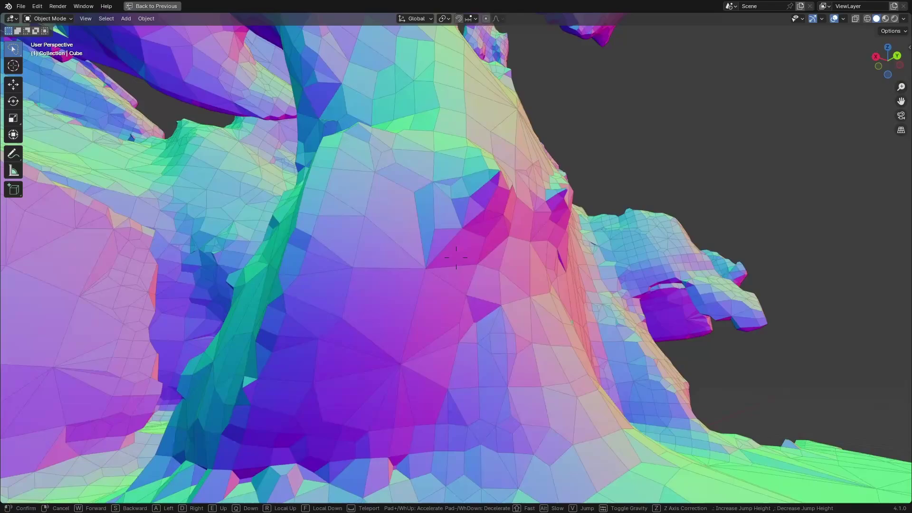
key("w")
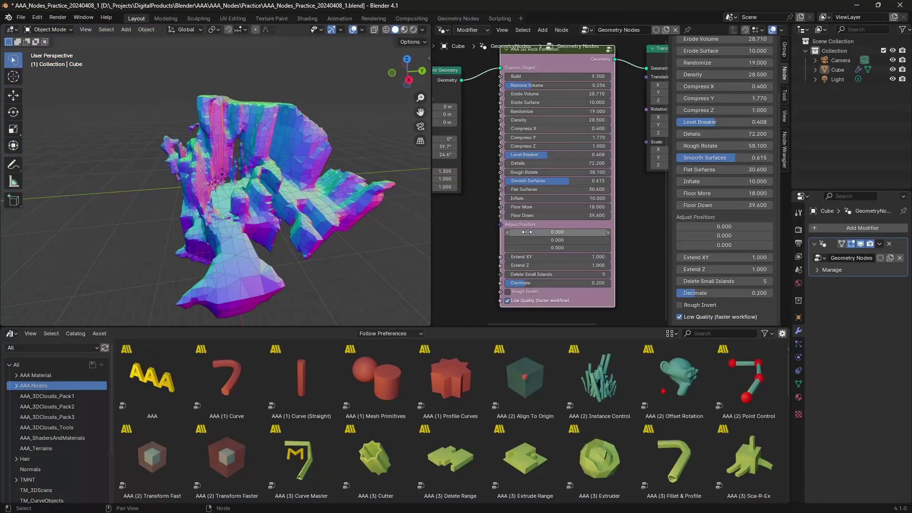
Set the Rock Formation node's Adjust Position to X 7.700 and Y 9.440, and shift its Z value
left_click_drag(557, 232, 575, 232)
middle_click_drag(351, 216, 379, 217)
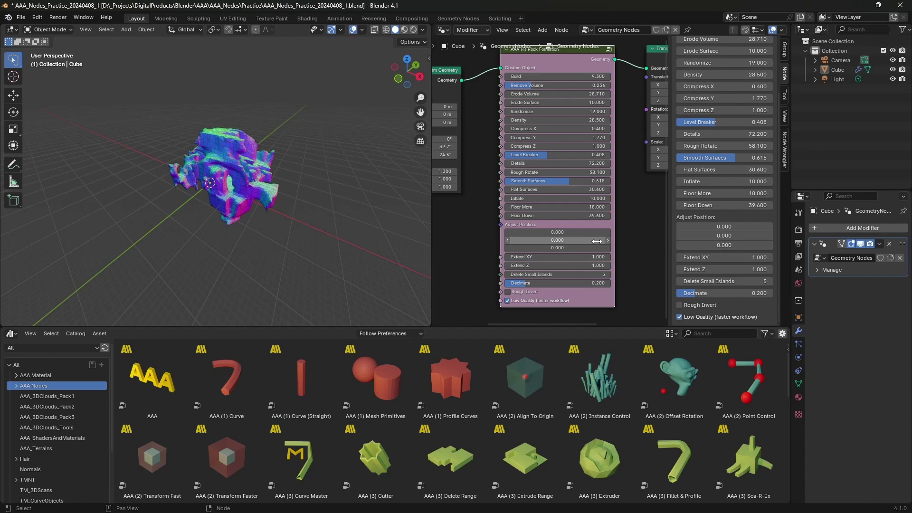
scroll(233, 214, "up", 5)
mouse_move(216, 219)
middle_mouse_down()
mouse_move(233, 214)
mouse_move(219, 211)
middle_mouse_up()
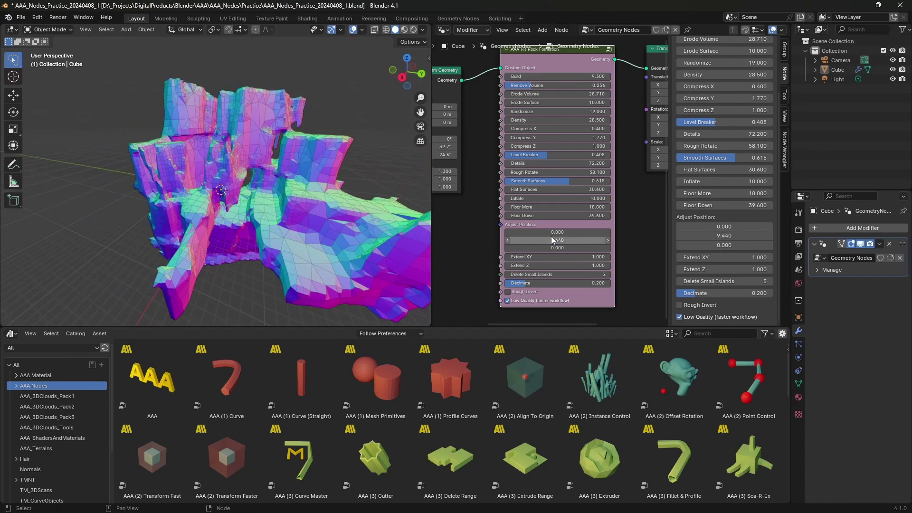
left_click_drag(554, 232, 590, 232)
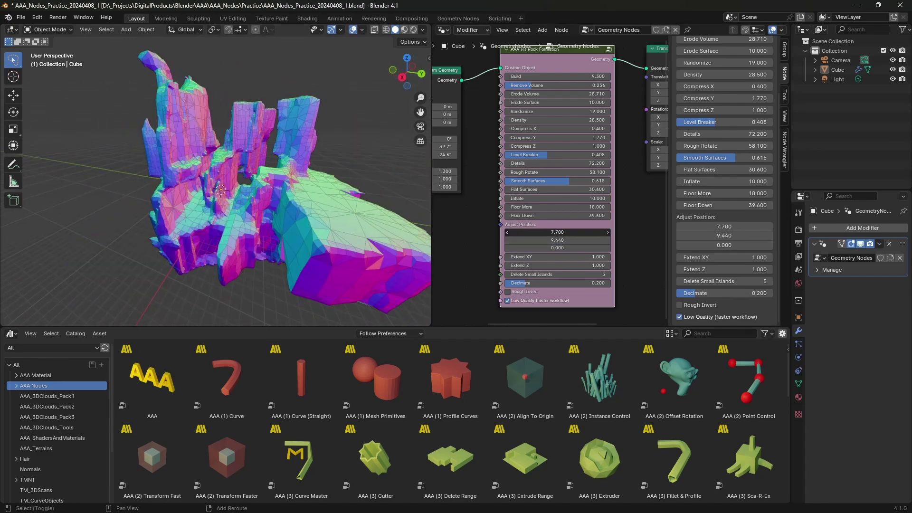
middle_click_drag(304, 213, 380, 258)
left_click_drag(551, 248, 522, 248)
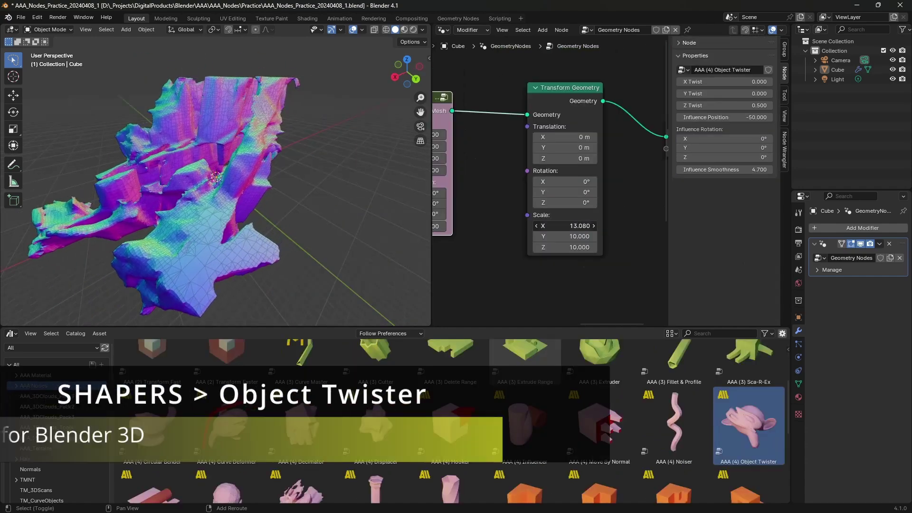
Increase the X scale of the Transform Geometry node after the Object Twister to about 13.08
left_click_drag(565, 226, 568, 226)
middle_click_drag(228, 190, 332, 177)
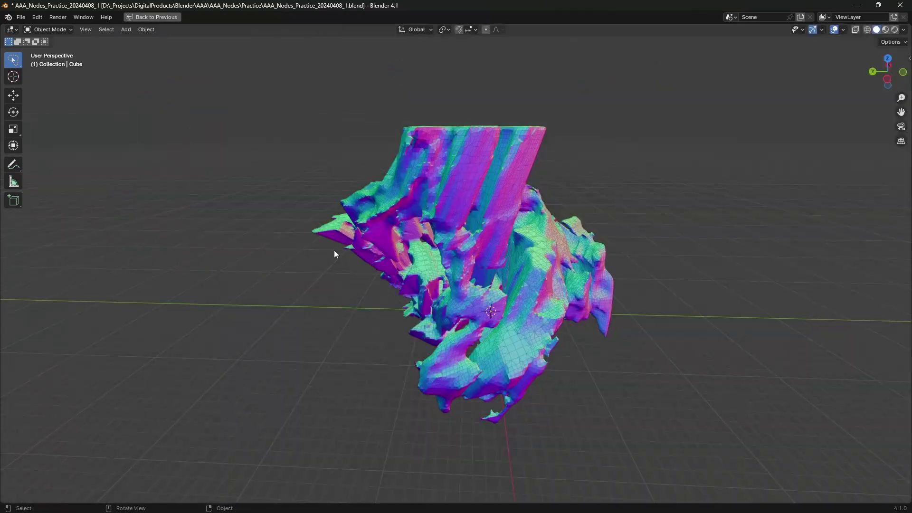
Save the file with the twisted rock formation
middle_click_drag(334, 251, 460, 309)
scroll(371, 313, "up", 5)
key("ctrl+s")
Examine the walls, ledges and passages of the twisted formation up close with Walk Navigation
key("shift+grave")
key("w")
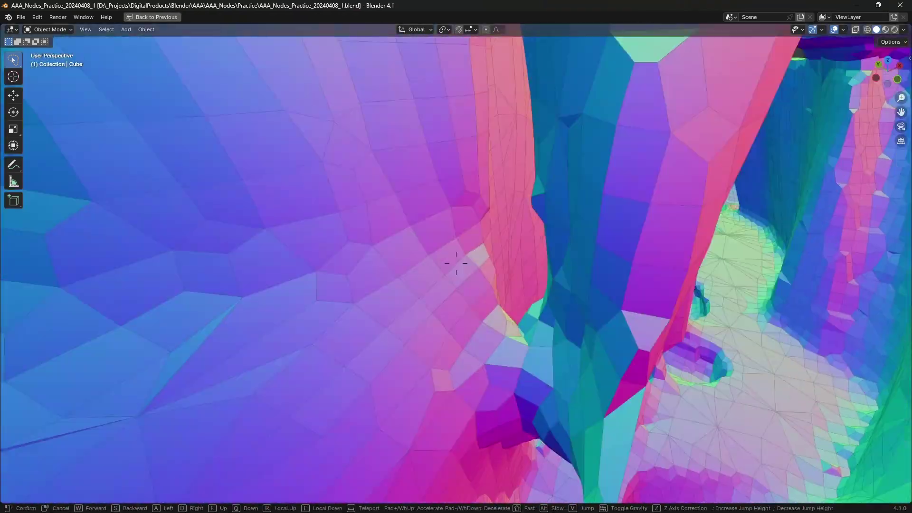
key("w")
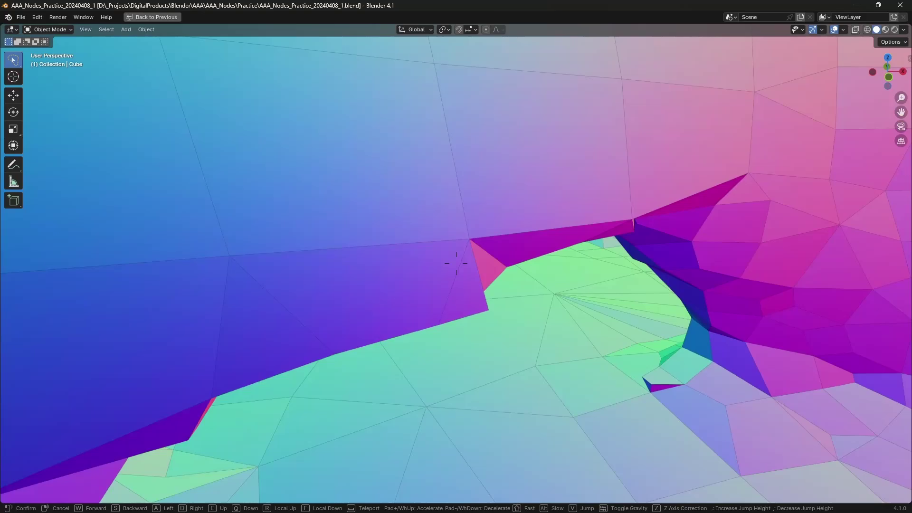
key("w")
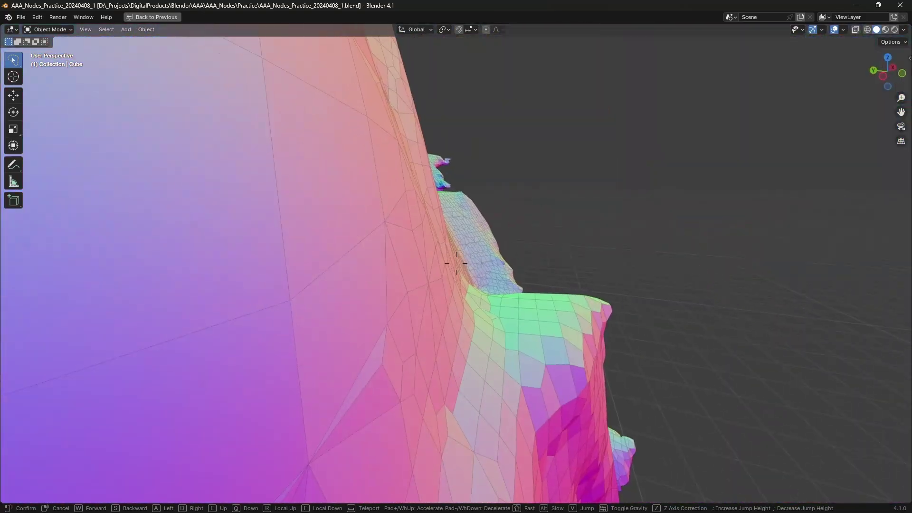
key("w")
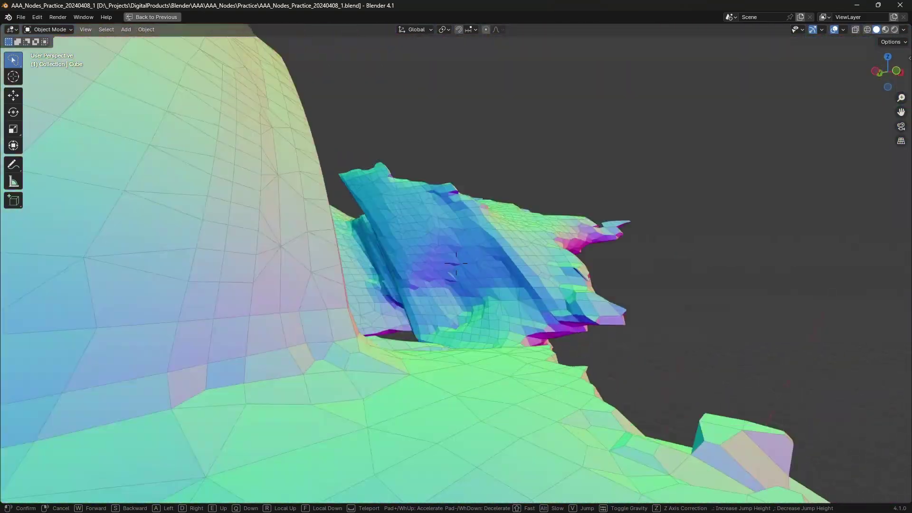
key("w")
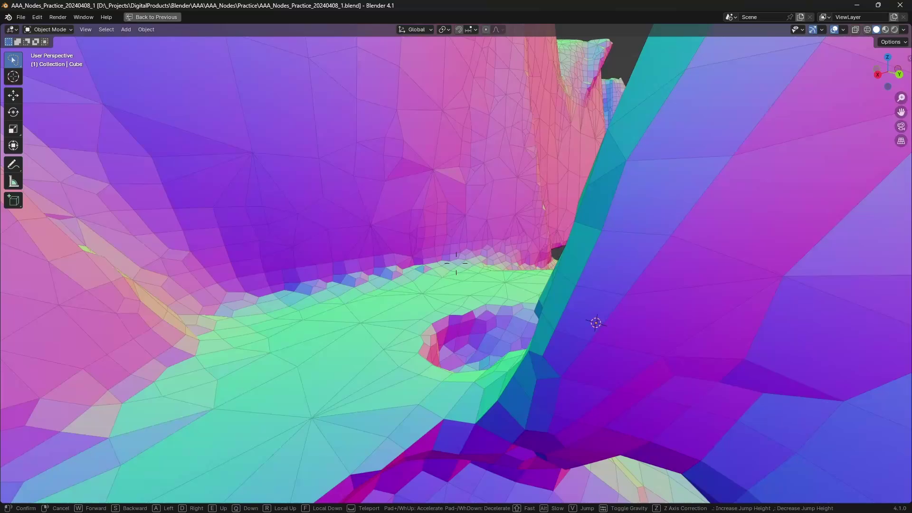
key("w")
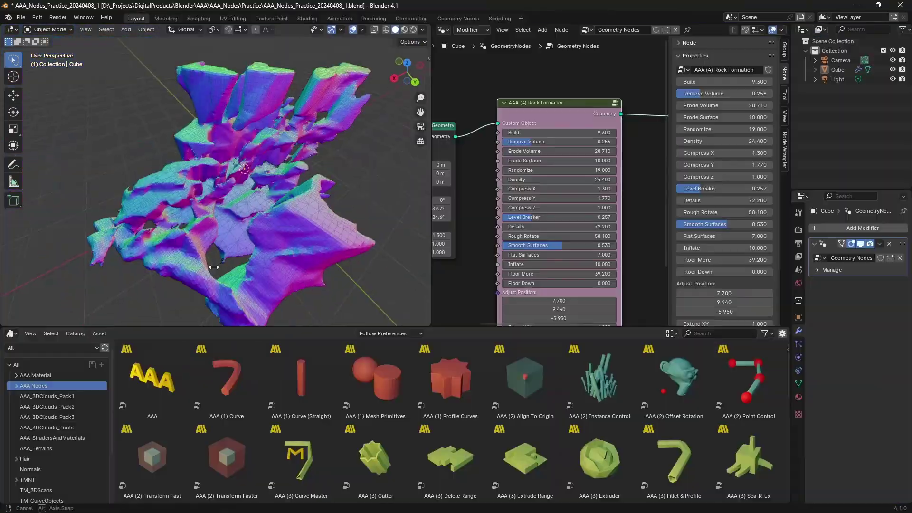
Set the Rock Formation node's Density to 23.300 and inspect the rock pillars and canyon floor with Walk Navigation
middle_click_drag(214, 267, 102, 205)
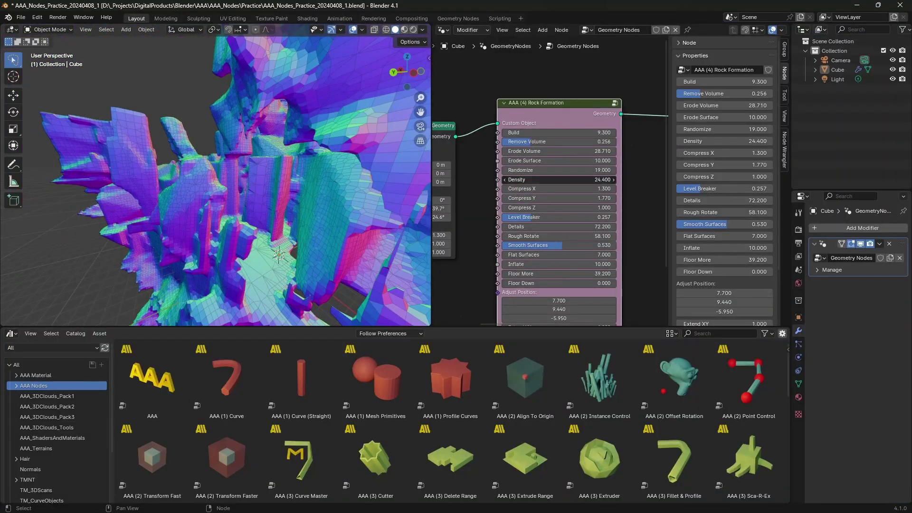
left_click_drag(559, 180, 570, 179)
key("w")
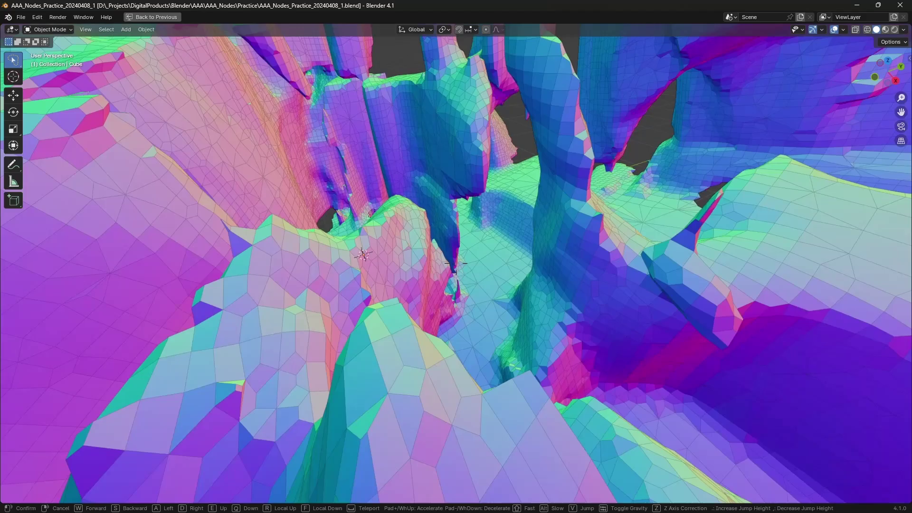
key("w")
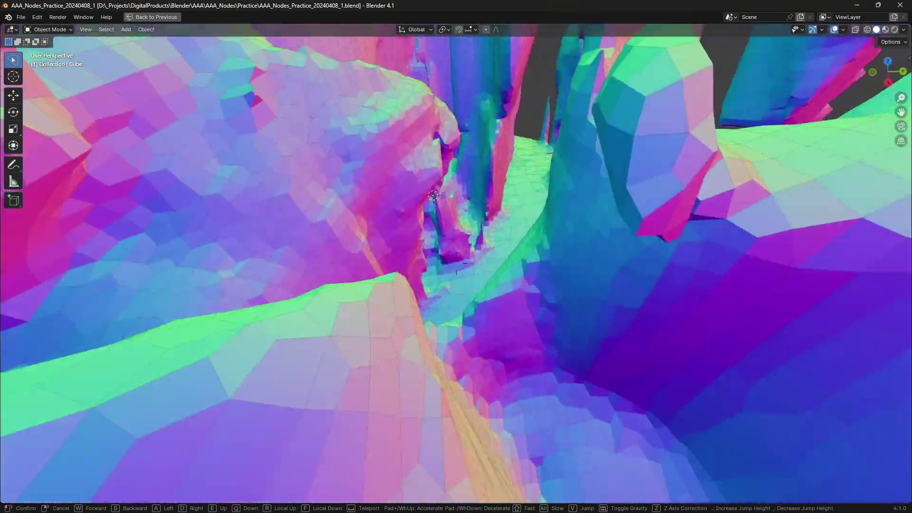
key("w")
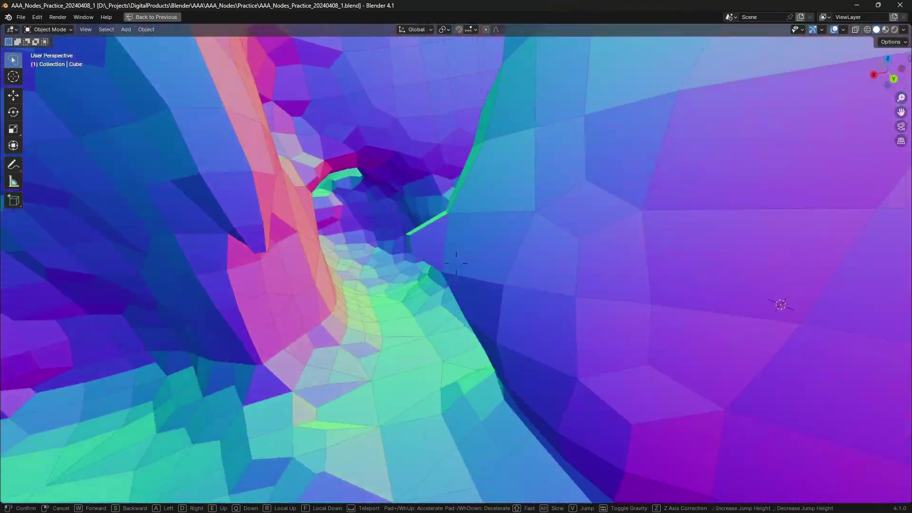
key("w")
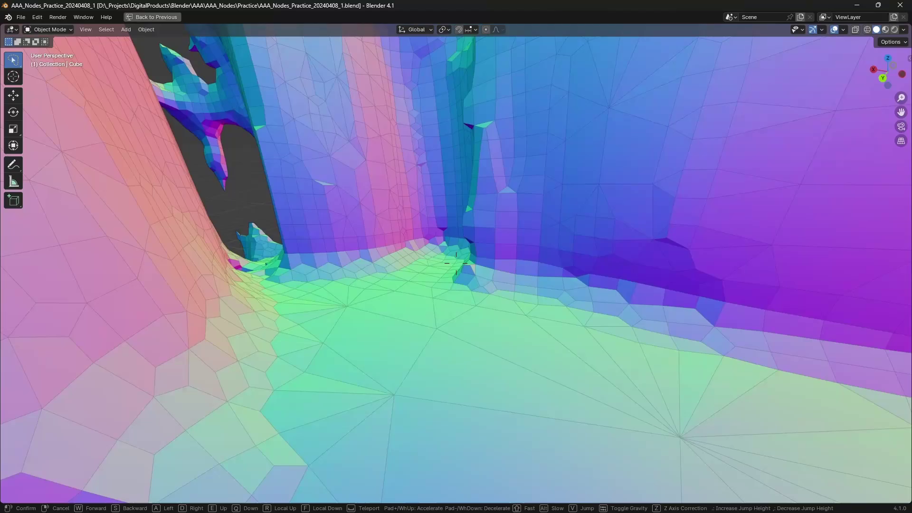
key("w")
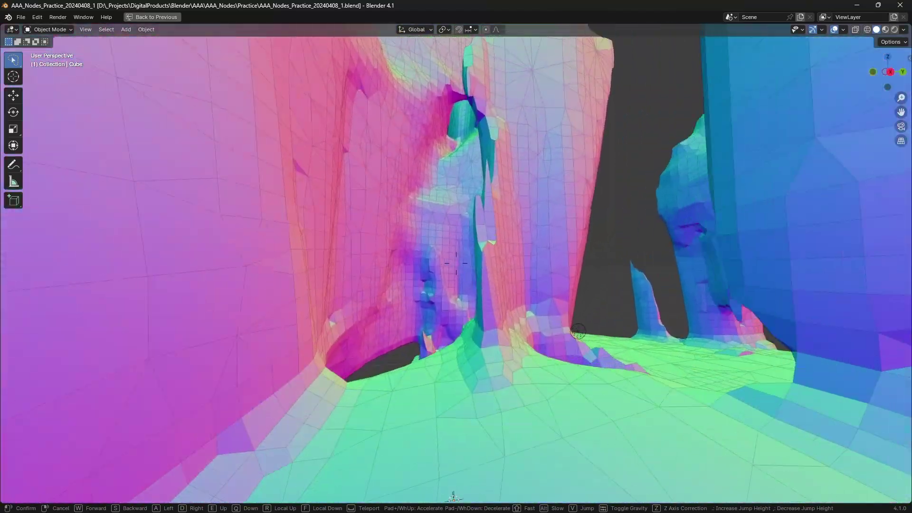
key("w")
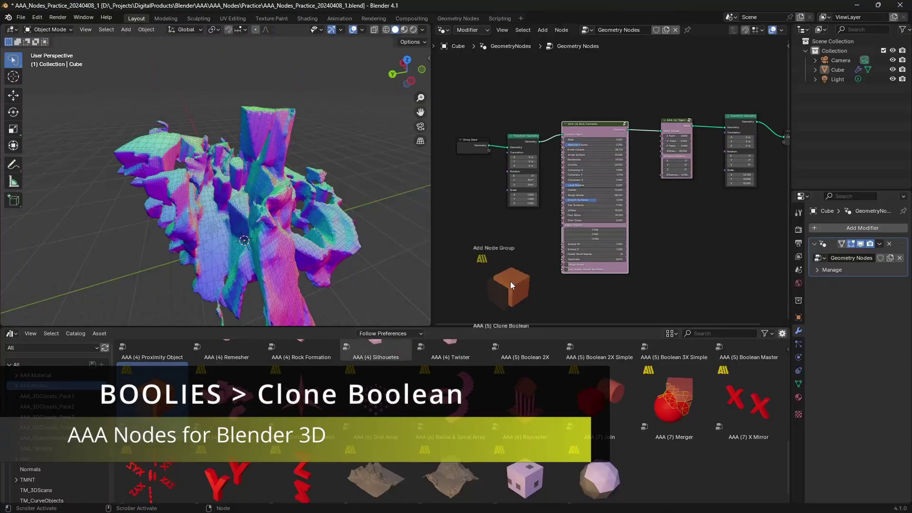
Add the AAA (5) Clone Boolean node group to the geometry node tree, below the first Transform Geometry node
left_click_drag(510, 281, 502, 243)
mouse_move(517, 252)
middle_mouse_down()
mouse_move(549, 230)
mouse_move(542, 217)
middle_mouse_up()
scroll(560, 266, "up", 3)
scroll(572, 349, "up", 3)
scroll(532, 257, "up", 2)
Give the Clone Boolean node a custom orange color and brighten it
key("n")
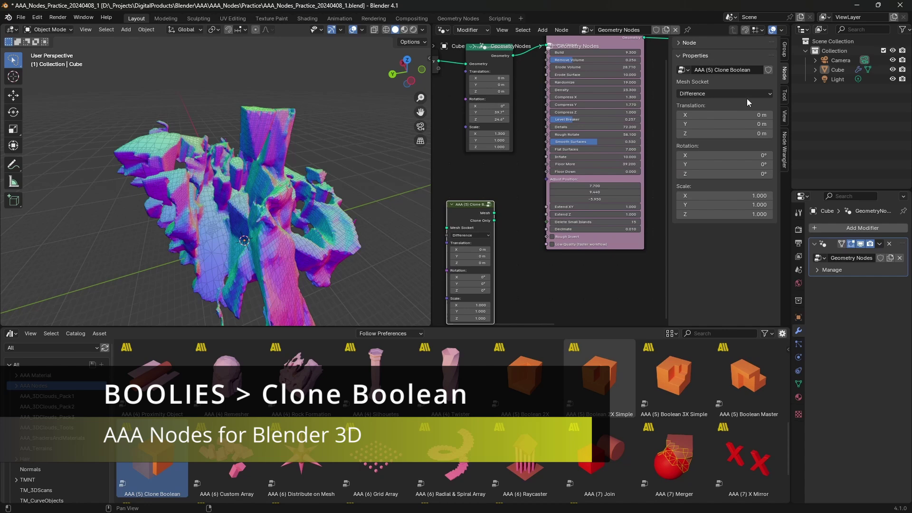
left_click(689, 43)
left_click_drag(712, 176, 710, 170)
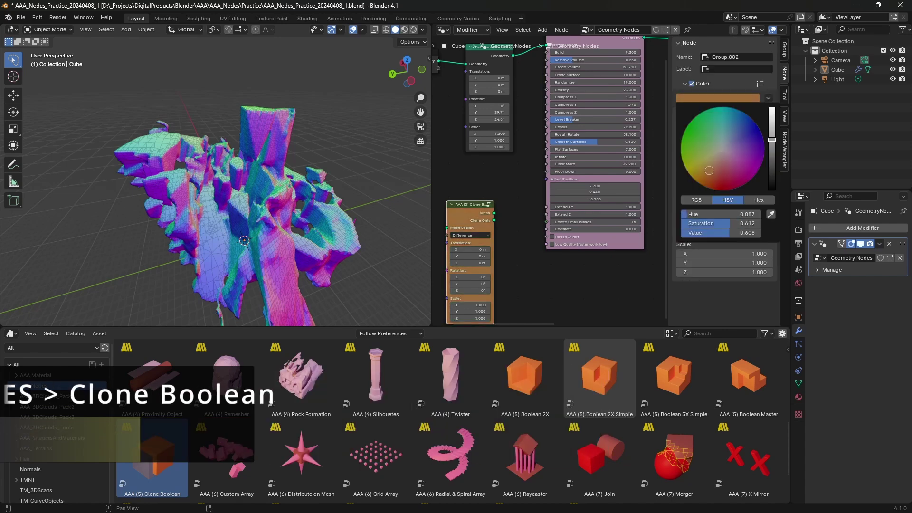
left_click_drag(771, 139, 771, 131)
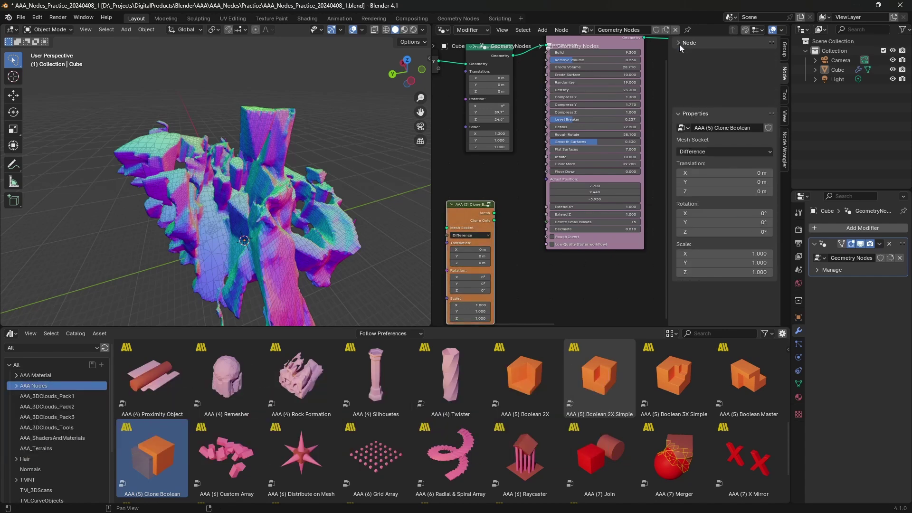
Make room before the Rock Formation node and insert Clone Boolean between Transform Geometry and Rock Formation
middle_click_drag(480, 199, 557, 272)
scroll(516, 170, "down", 1)
left_click_drag(495, 136, 450, 138)
left_click_drag(600, 130, 524, 131)
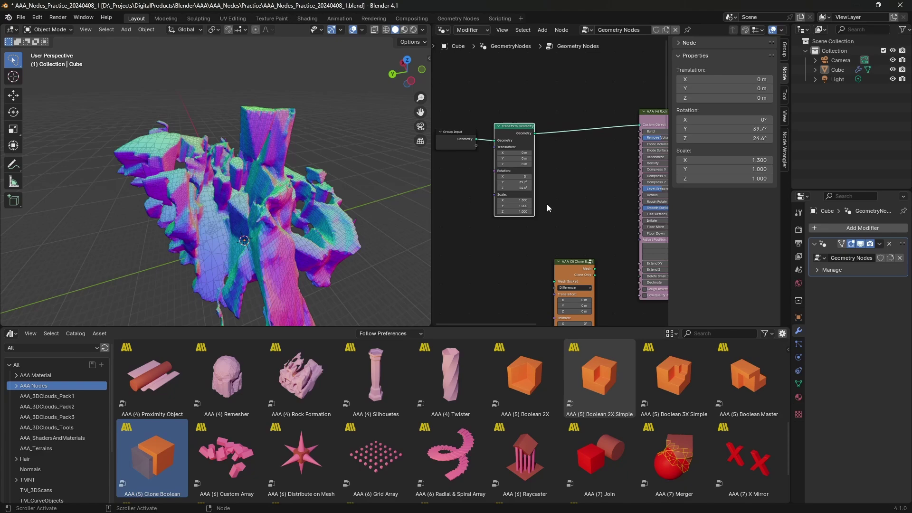
left_click_drag(566, 262, 571, 117)
scroll(554, 181, "up", 3)
scroll(568, 194, "down", 2)
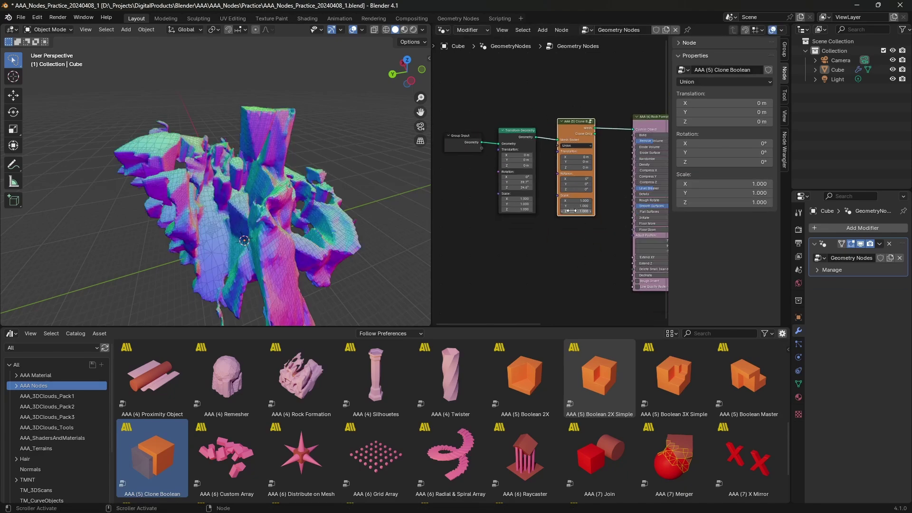
Set the Clone Boolean to Difference and its scale to X 0.240 and Y 4.100
left_click_drag(572, 208, 567, 209)
middle_click_drag(343, 241, 284, 219)
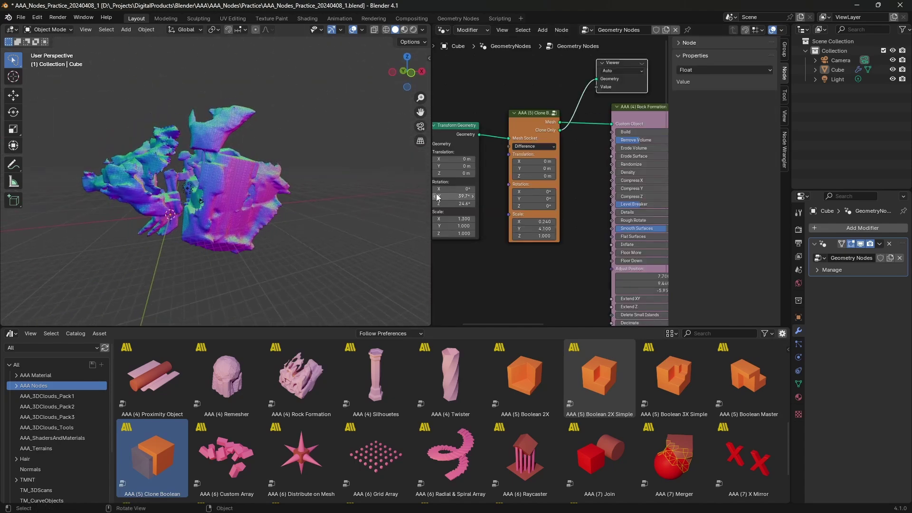
Set the Rock Formation node's Floor Down to 36.100 and save the file
middle_click_drag(143, 171, 128, 169)
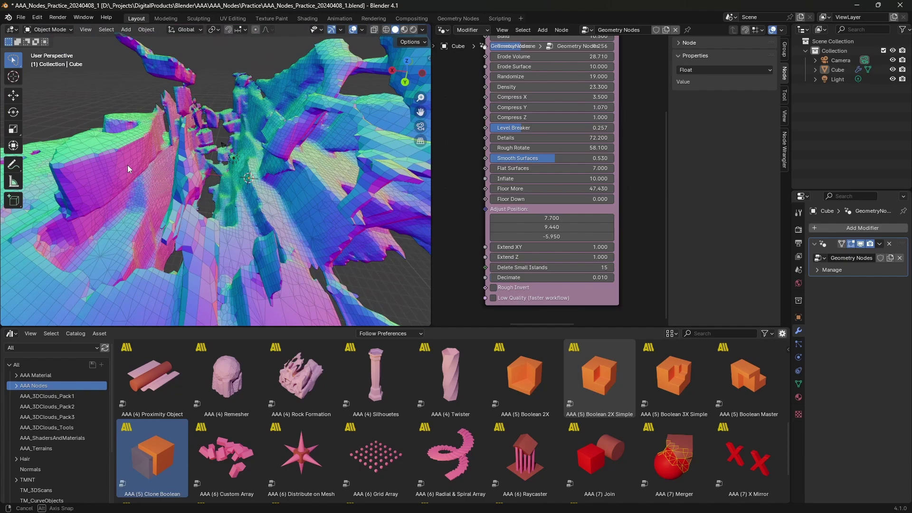
left_click_drag(552, 199, 589, 199)
middle_click_drag(304, 171, 326, 173)
key("ctrl+s")
Set the first Transform Geometry's Y rotation to 24.9° and the Clone Boolean's X translation to 0.4 m and X scale to 0.340
scroll(228, 138, "down", 8)
scroll(298, 124, "up", 4)
scroll(327, 173, "up", 4)
scroll(551, 266, "down", 5)
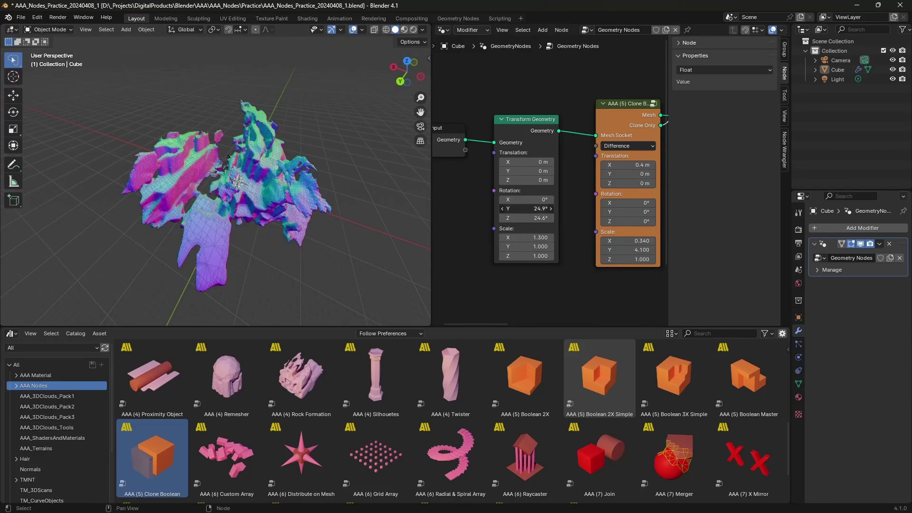
Try the Rock Formation node's Rough Invert option and inspect its effect on the rocks
scroll(332, 185, "up", 6)
middle_click_drag(391, 186, 98, 215)
scroll(574, 266, "down", 3)
middle_click_drag(573, 269, 543, 252)
scroll(543, 252, "up", 4)
left_click(499, 264)
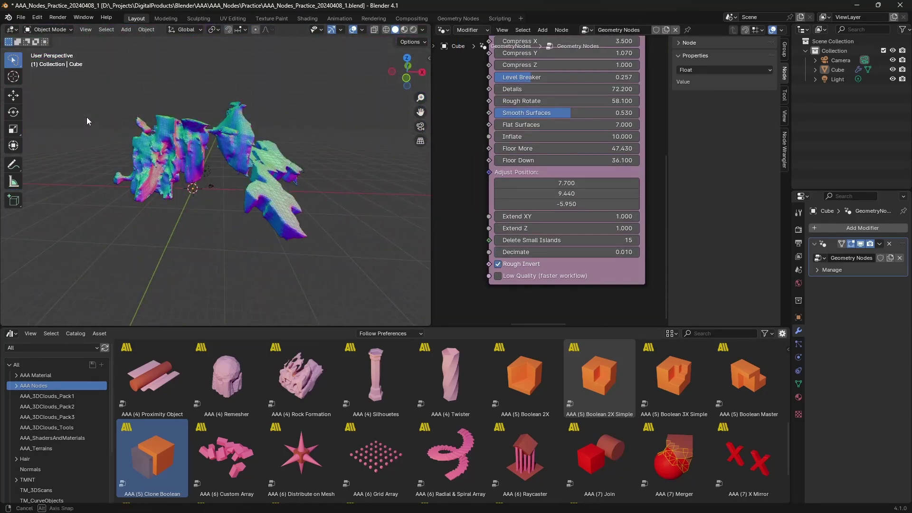
middle_click_drag(278, 189, 304, 199)
scroll(304, 199, "up", 5)
Try toggling the Rock Formation node's Low Quality (faster workflow) option to compare the results
left_click(501, 275)
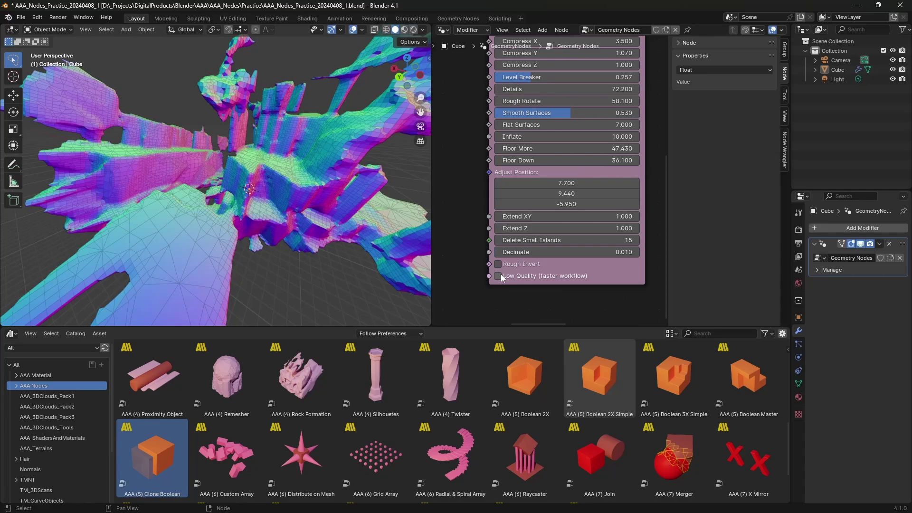
left_click(501, 275)
middle_click_drag(342, 268, 159, 248)
left_click(503, 273)
scroll(228, 242, "down", 7)
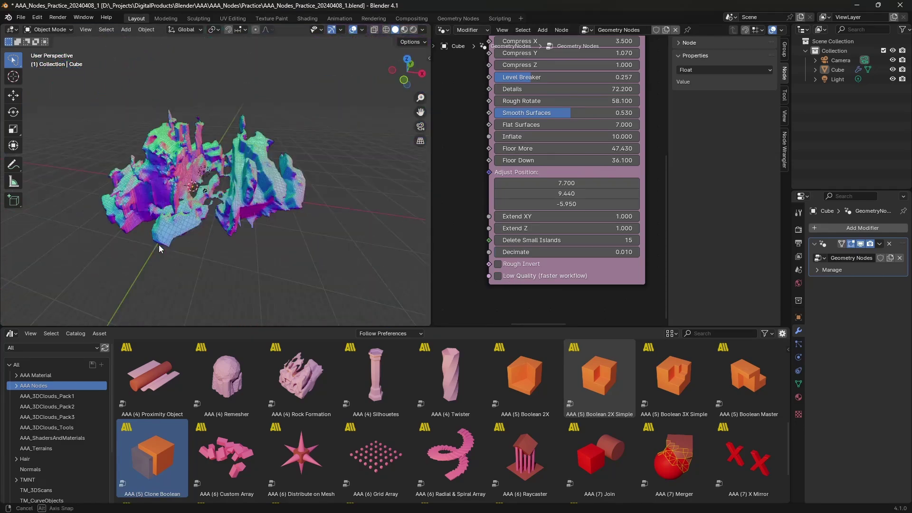
Increase the Rock Formation node's Density slightly, check the shape from closer up and save the file
middle_click_drag(216, 234, 257, 225)
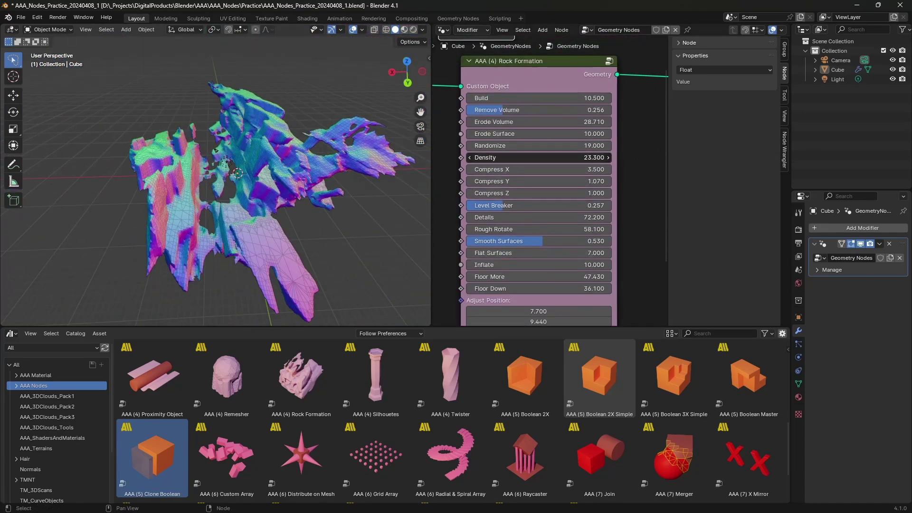
left_click_drag(539, 158, 543, 158)
scroll(347, 163, "up", 5)
middle_click_drag(346, 163, 273, 222)
scroll(290, 193, "down", 3)
key("ctrl+s")
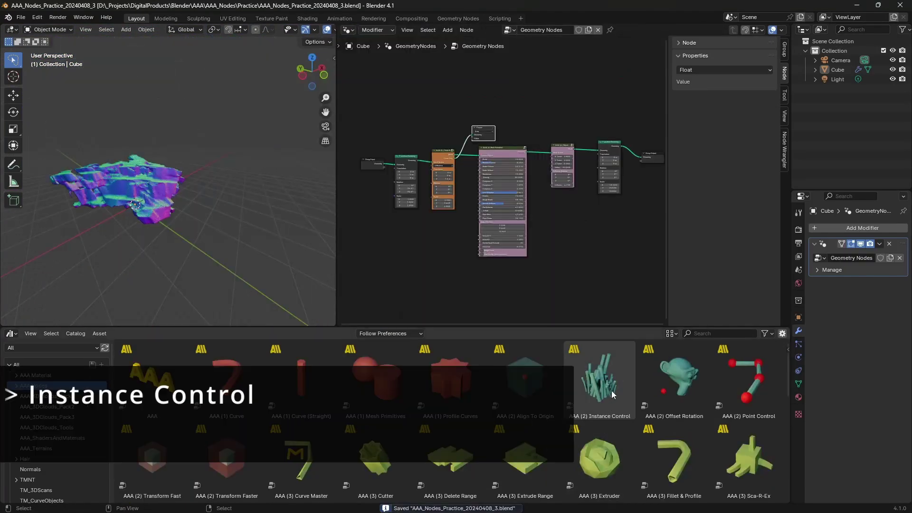
Add the AAA (2) Instance Control node group below the main chain and color the node teal
left_click_drag(611, 391, 484, 275)
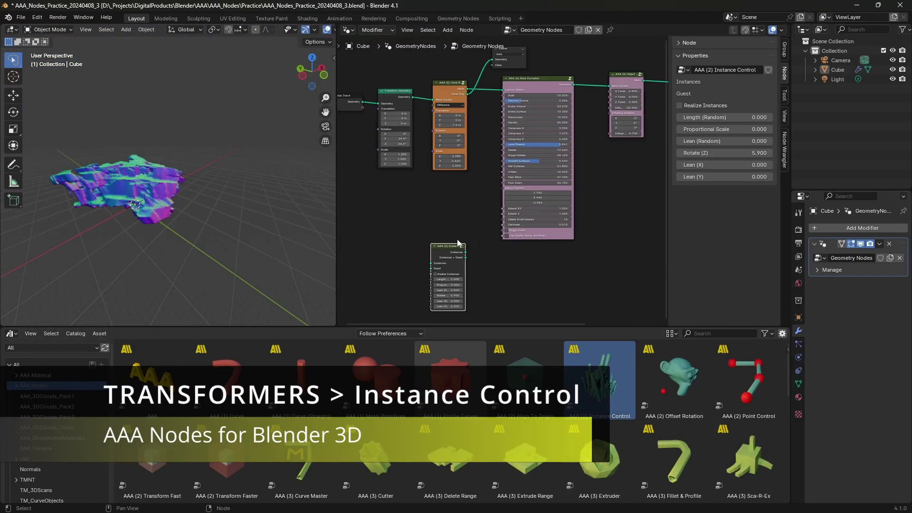
left_click(441, 222)
scroll(441, 222, "up", 2)
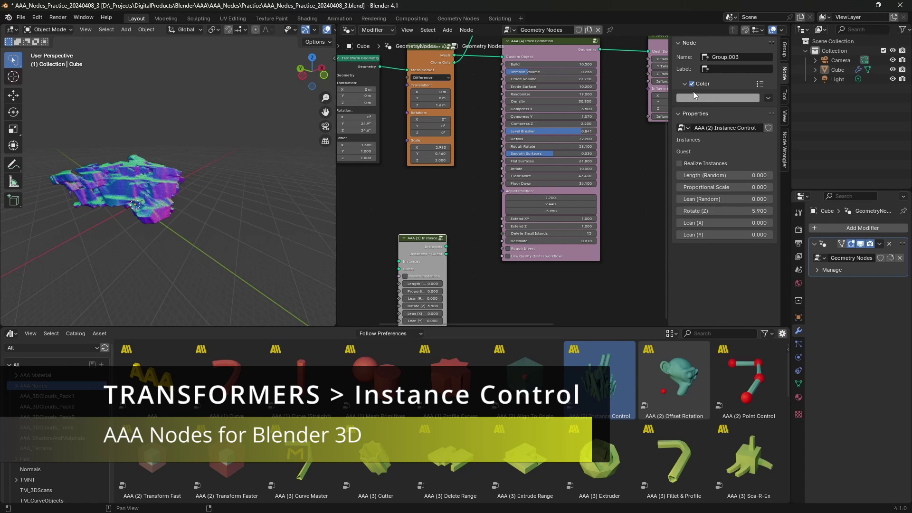
key("n")
Delete the Viewer node and rearrange the Rock Formation and Instance Control nodes to tighten the layout
key("Home")
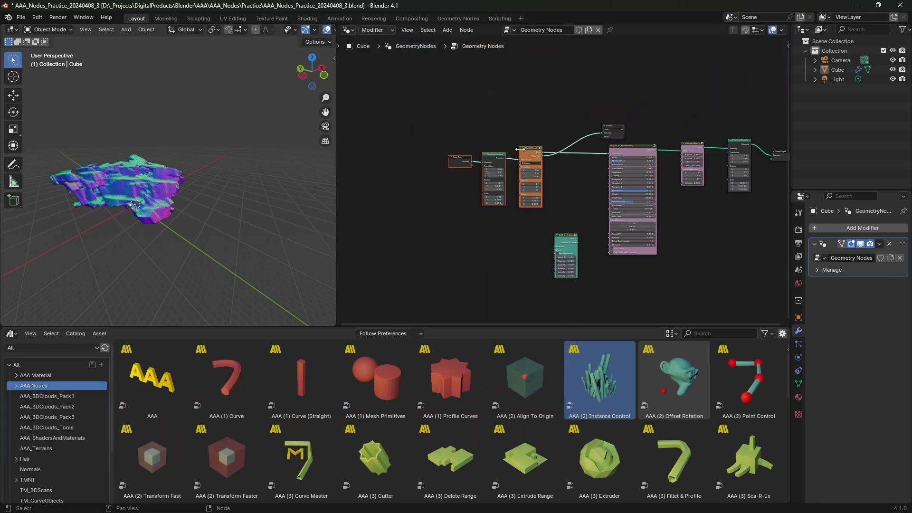
scroll(570, 209, "up", 8)
middle_click_drag(570, 209, 482, 198)
left_click_drag(579, 78, 527, 80)
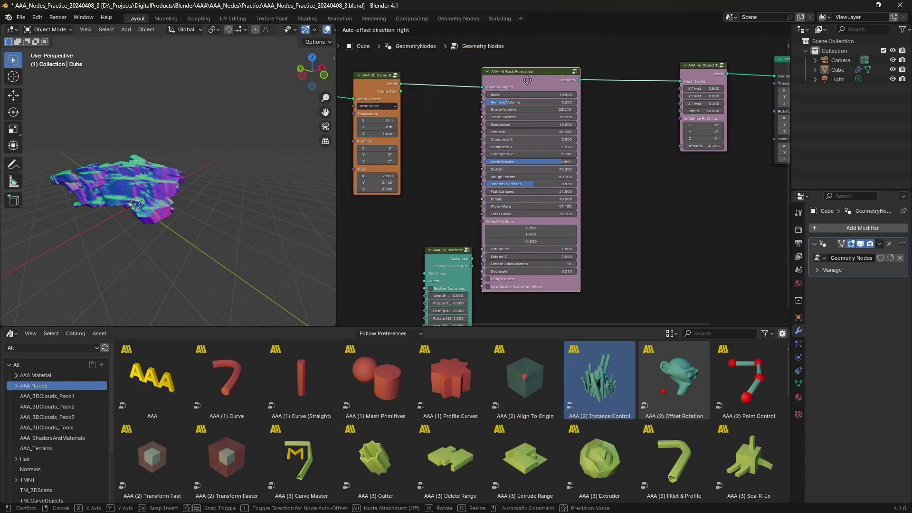
left_click_drag(442, 255, 671, 219)
left_click_drag(544, 72, 535, 72)
middle_click_drag(667, 221, 431, 252)
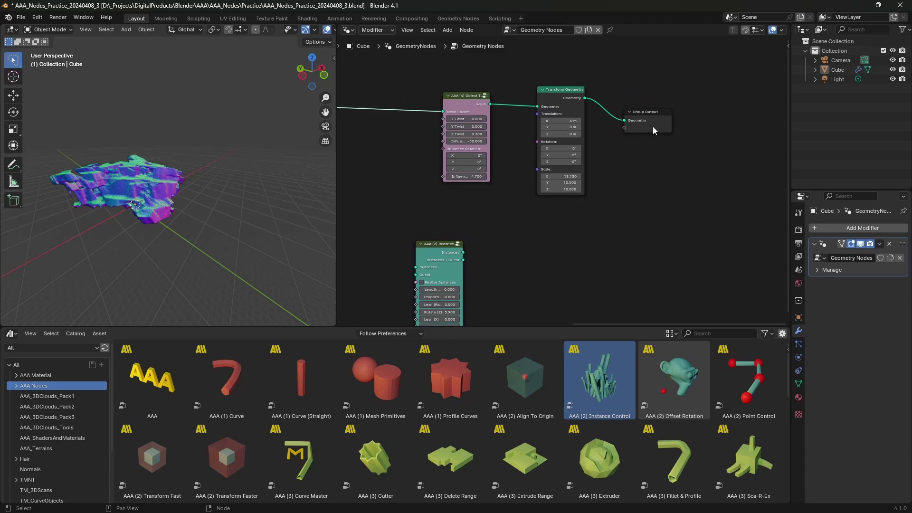
Shift the Group Output, final Transform Geometry and Object Twister nodes further along the chain to open up space
left_click_drag(653, 126, 745, 129)
left_click_drag(556, 91, 651, 85)
left_click_drag(466, 96, 570, 89)
Add the AAA (6) Raycaster node group beside the Instance Control node
scroll(463, 392, "down", 15)
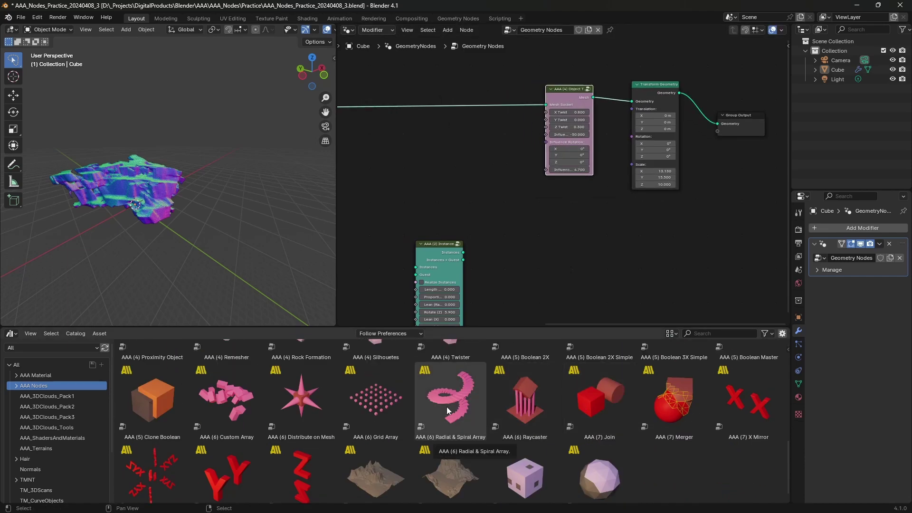
scroll(447, 411, "up", 1)
middle_click_drag(209, 203, 109, 203)
scroll(114, 203, "up", 5)
middle_click_drag(171, 205, 137, 204)
left_click_drag(525, 418, 523, 235)
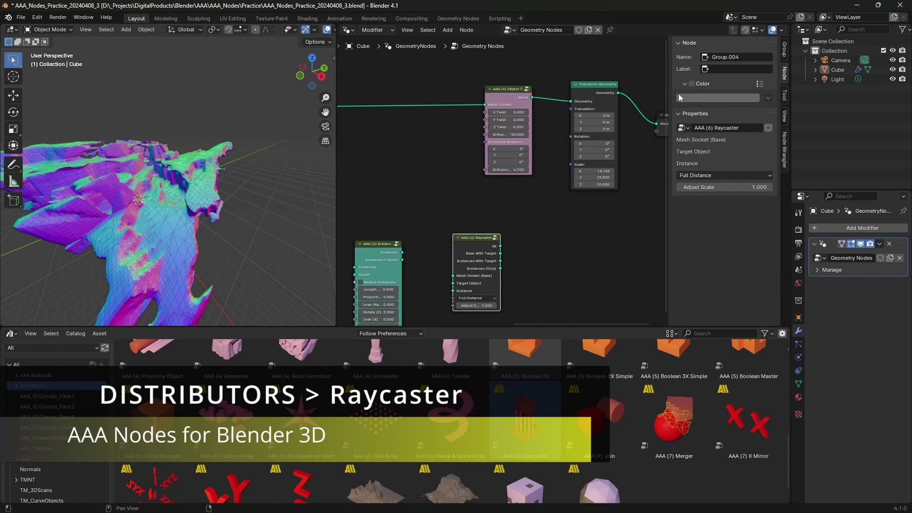
Connect the Raycaster's Instances With Target output to the Instances input of the Instance Control node
middle_click_drag(266, 204, 256, 173)
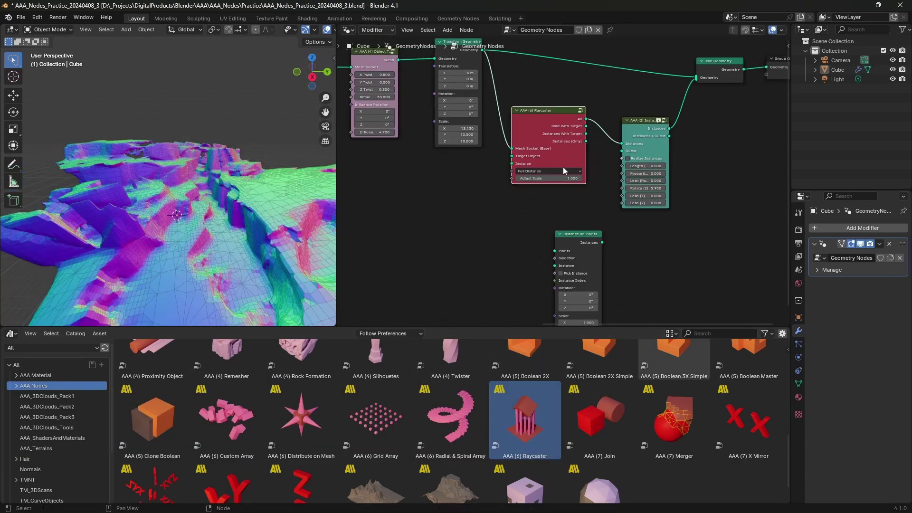
middle_click_drag(784, 76, 657, 104)
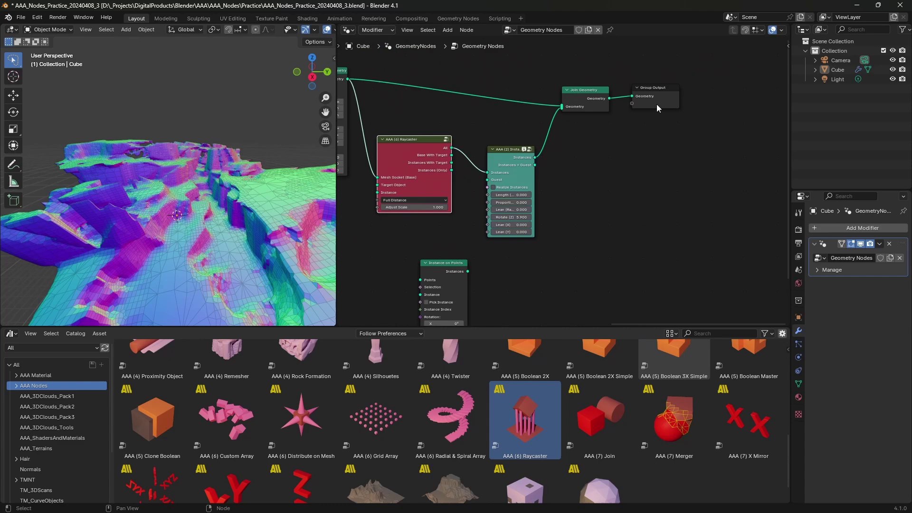
scroll(454, 127, "up", 2)
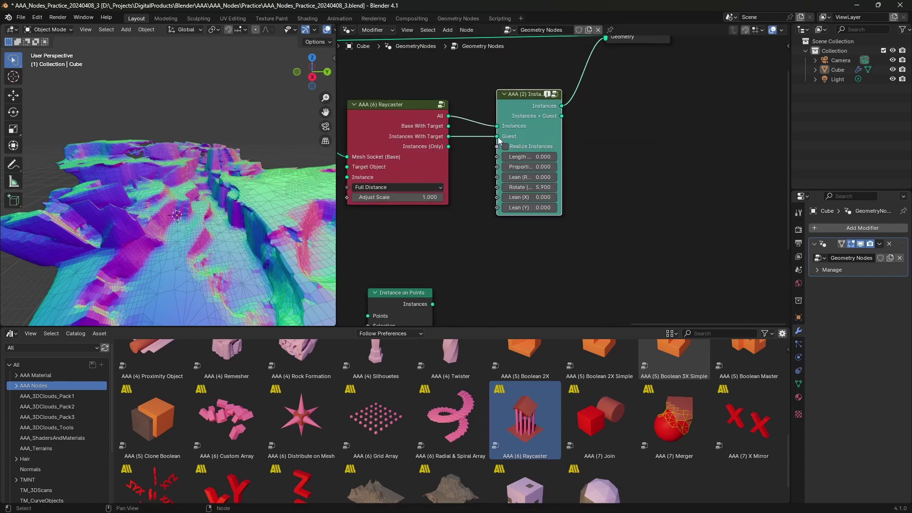
mouse_move(482, 241)
middle_mouse_down()
mouse_move(464, 258)
mouse_move(474, 237)
middle_mouse_up()
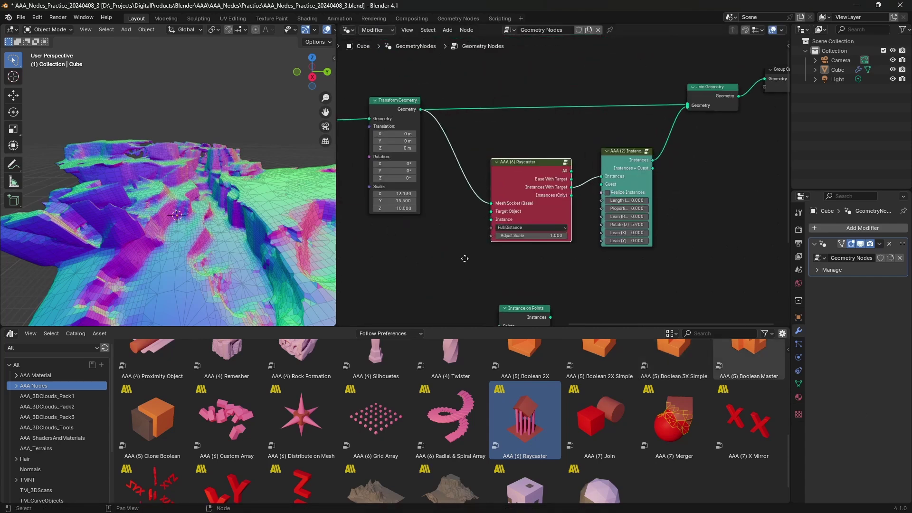
scroll(462, 254, "down", 3)
Add a Curve Line node and place it in the free area below the Transform Geometry node
middle_click_drag(481, 272, 531, 203)
key("shift+a")
left_click(499, 238)
type("line")
left_click(546, 265)
left_click(480, 199)
scroll(551, 210, "up", 3)
key("g")
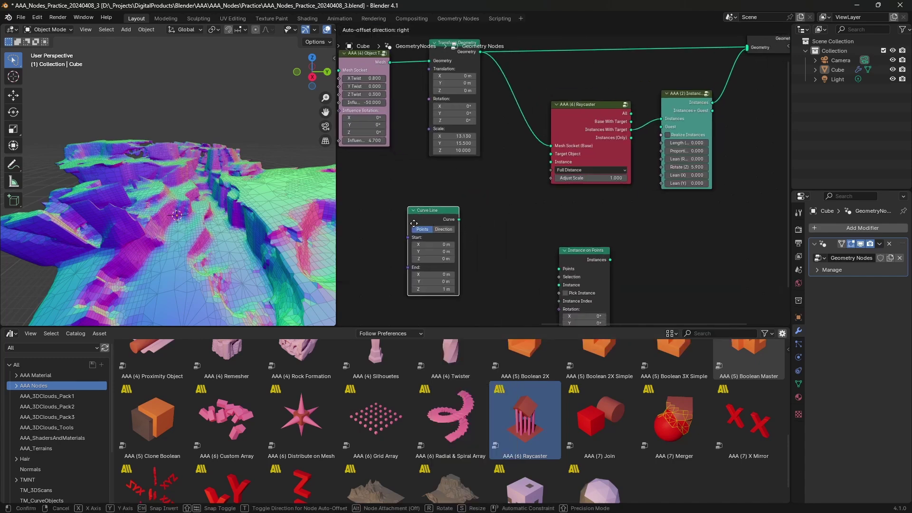
left_click(475, 225)
Add a Curve to Mesh node and connect the Curve Line's output to its Curve input
key("shift+a")
type("mesh")
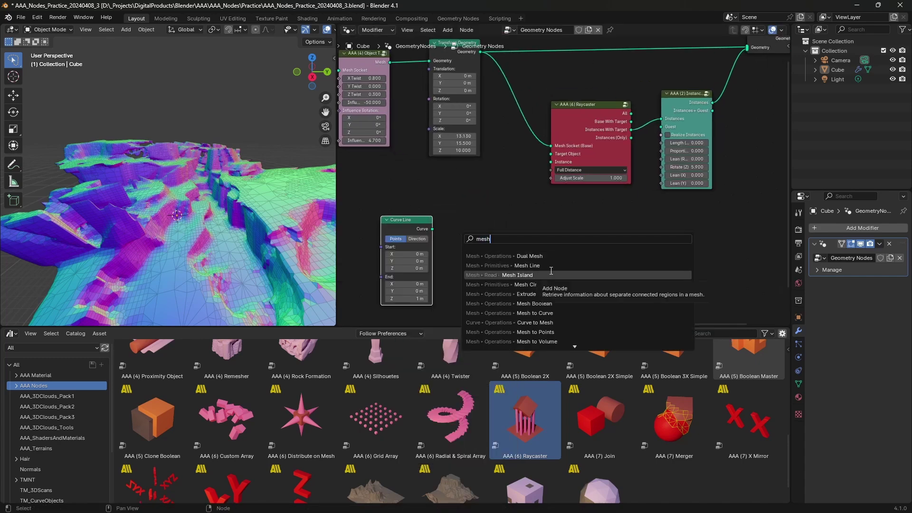
left_click(544, 322)
left_click(470, 173)
left_click_drag(422, 226, 437, 216)
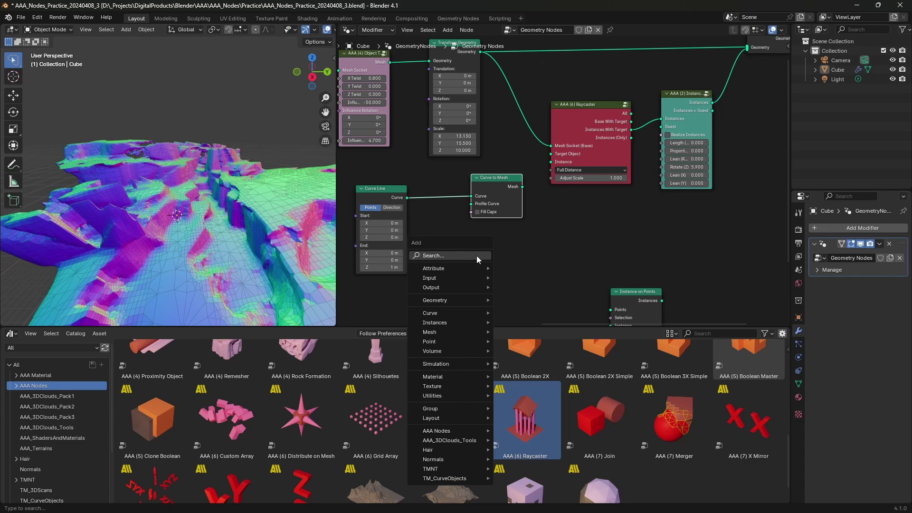
Add a Curve Circle with resolution 4 as the Curve to Mesh profile, enable Fill Caps, and feed the mesh into the Raycaster's Instance input
left_click(477, 255)
type("circl")
left_click(543, 281)
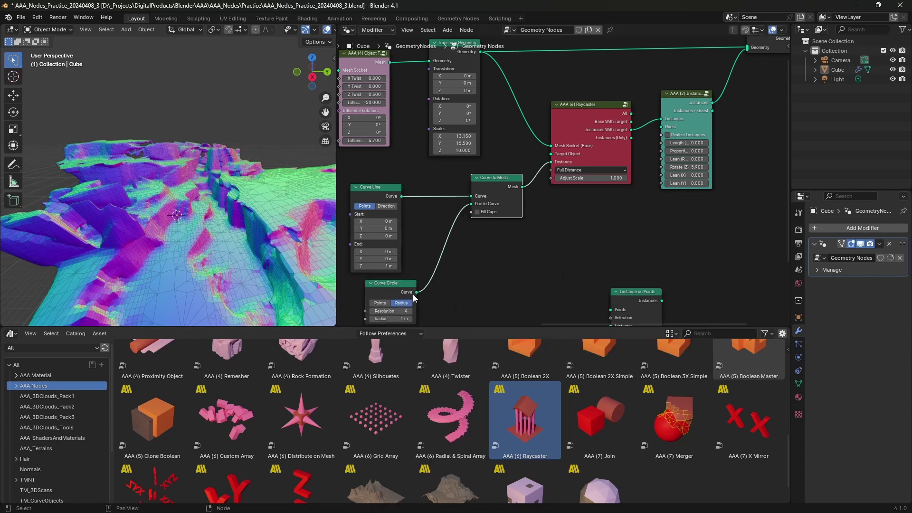
left_click(478, 211)
middle_click_drag(581, 222, 545, 267)
scroll(546, 267, "down", 4)
key("ctrl+s")
Add a UV sphere and raise it about 25.65 m along Z above the rock landscape
scroll(227, 184, "down", 5)
middle_click_drag(226, 183, 231, 186)
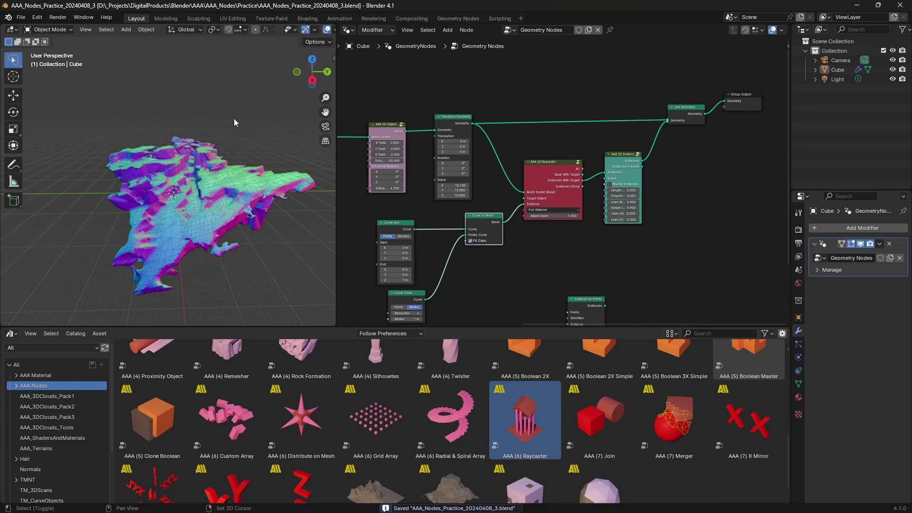
key("shift+a")
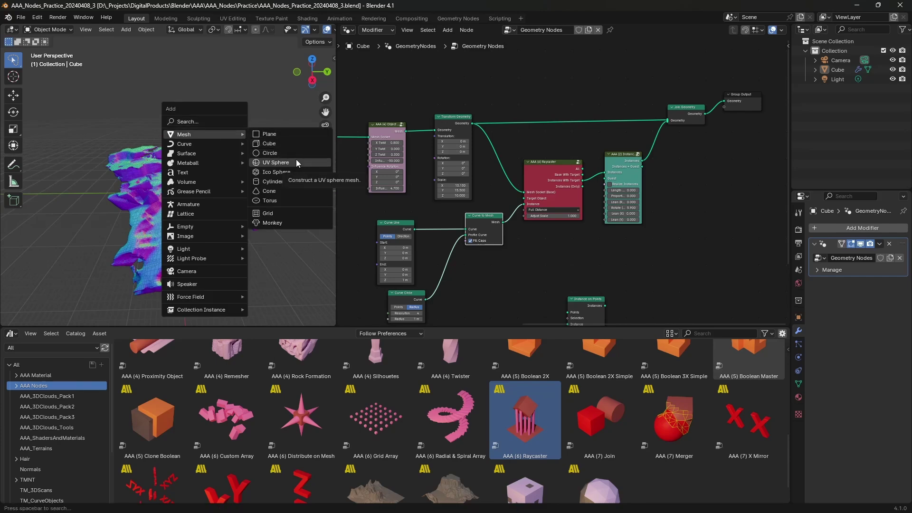
left_click(291, 162)
key("g")
key("z")
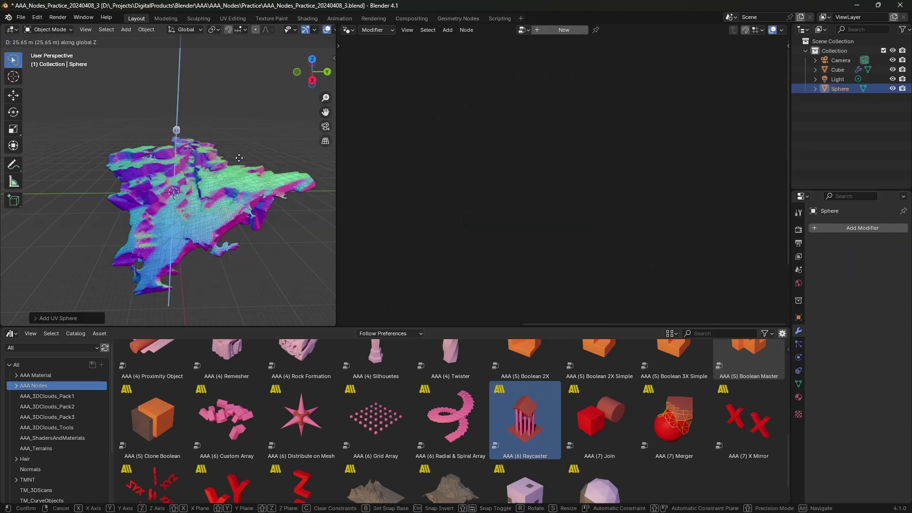
left_click(239, 158)
Scale the sphere into a wide, flattened disc covering the landscape's peak and apply its transform
key("s")
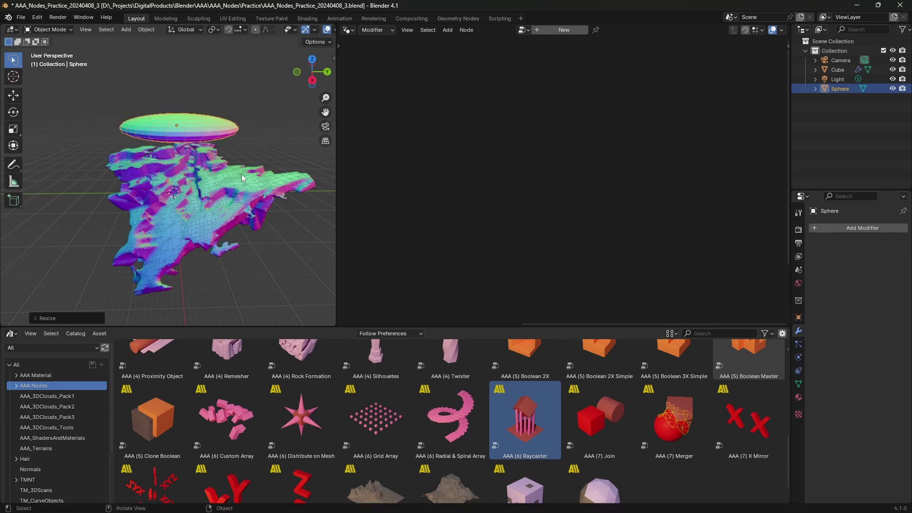
right_click(190, 126)
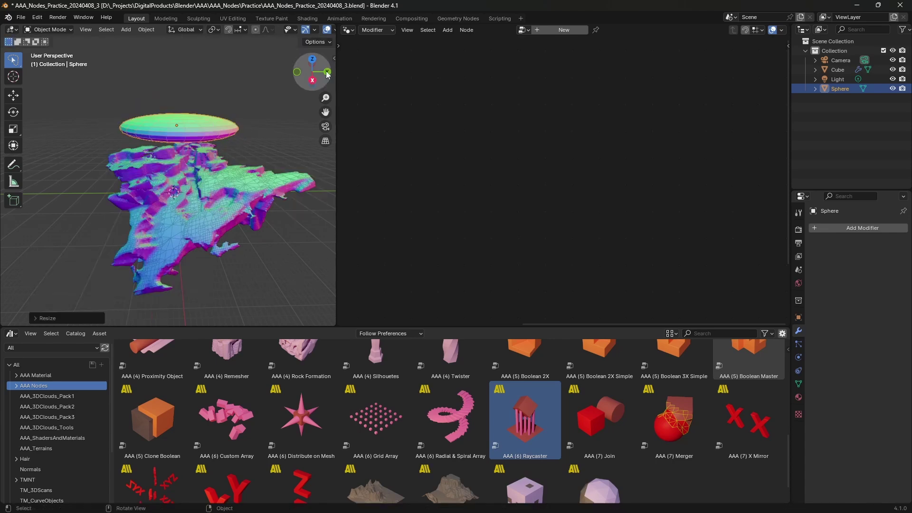
key("ctrl+a")
left_click(164, 158)
Select the landscape, save the file, and bring the sphere into its node tree as an Object Info node
left_click(161, 144)
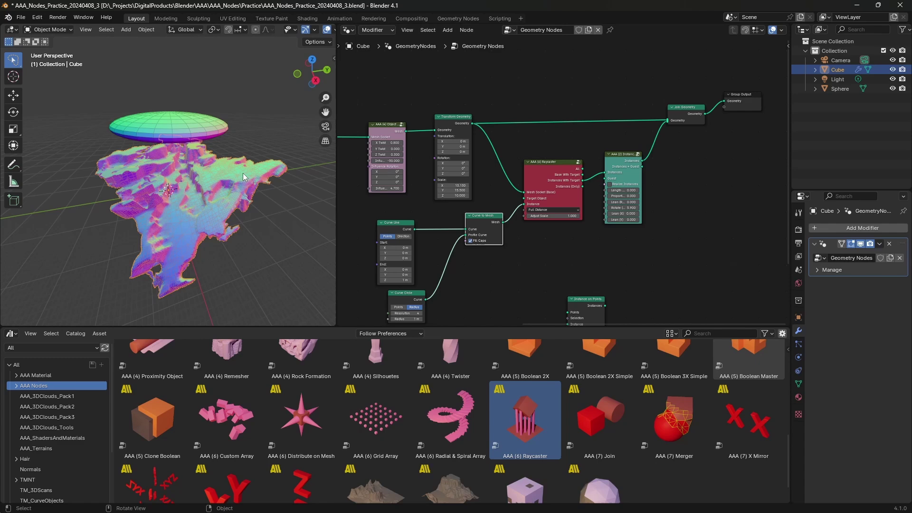
key("ctrl+s")
middle_click_drag(579, 212, 620, 177)
left_click_drag(840, 89, 522, 228)
middle_click_drag(562, 201, 544, 208)
scroll(544, 208, "up", 3)
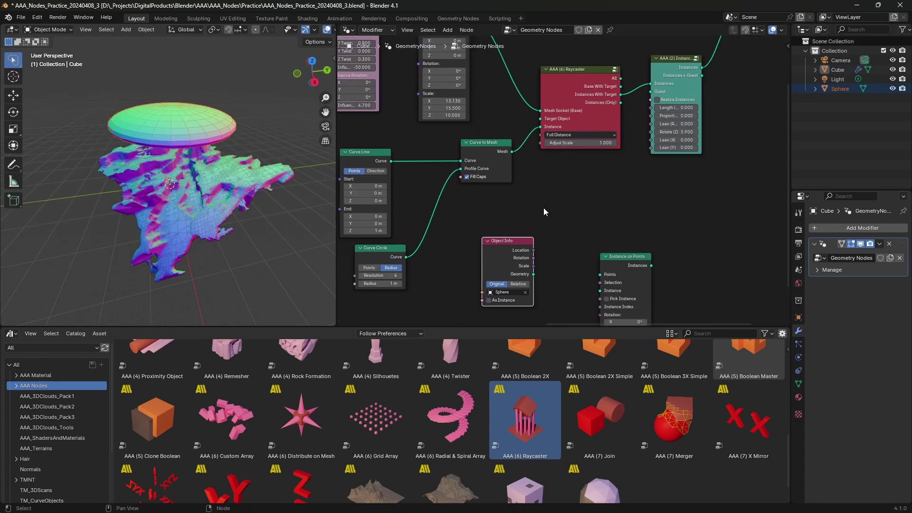
Connect the Object Info node's Geometry output to the Raycaster's Target Object input
middle_click_drag(251, 213, 211, 188)
scroll(211, 189, "up", 2)
middle_click_drag(497, 226, 526, 226)
left_click(526, 226)
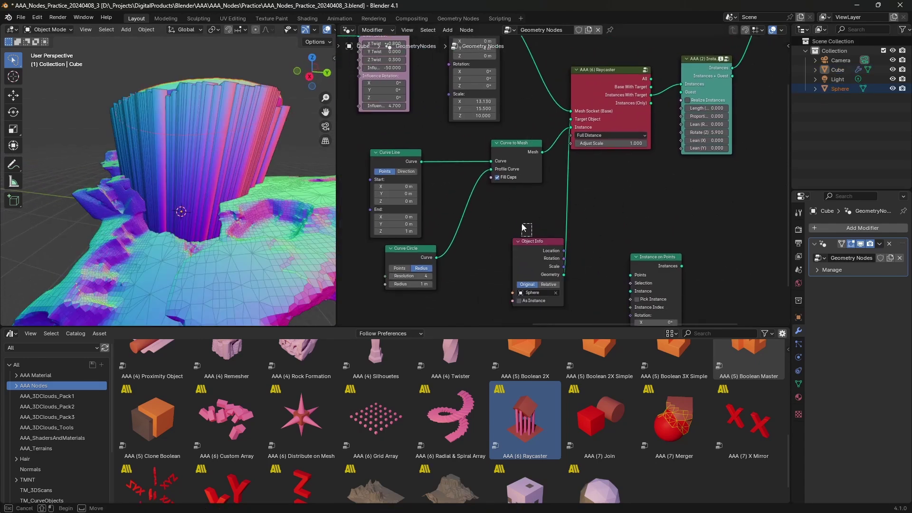
Shift the Raycaster and Instance Control nodes further along the chain and place Object Info beside the Transform Geometry node
middle_click_drag(736, 78, 584, 138)
scroll(584, 139, "down", 4)
left_click_drag(752, 67, 554, 164)
left_click_drag(566, 126, 626, 138)
left_click_drag(509, 141, 608, 135)
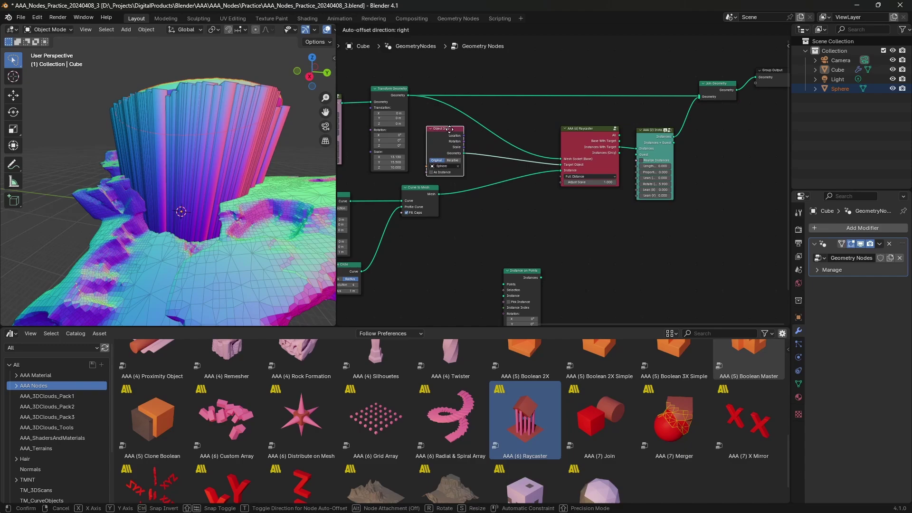
left_click(449, 130)
scroll(617, 157, "up", 2)
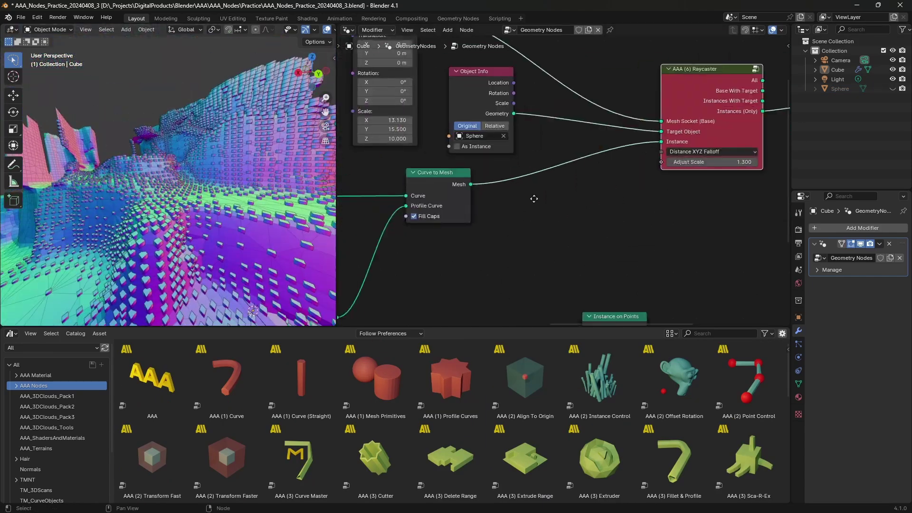
Add the AAA (4) Noiser node group below the Curve to Mesh node and color the node mauve
left_click_drag(675, 384, 610, 211)
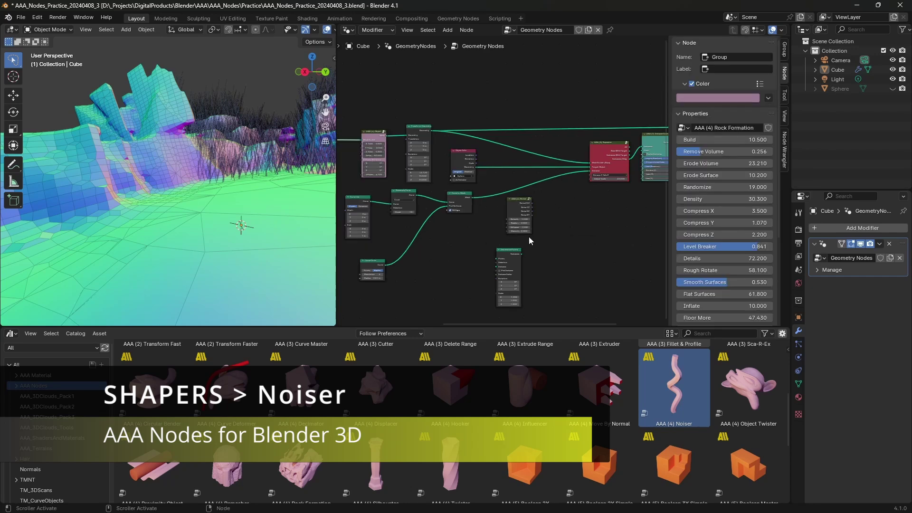
scroll(531, 241, "up", 3)
left_click(523, 214)
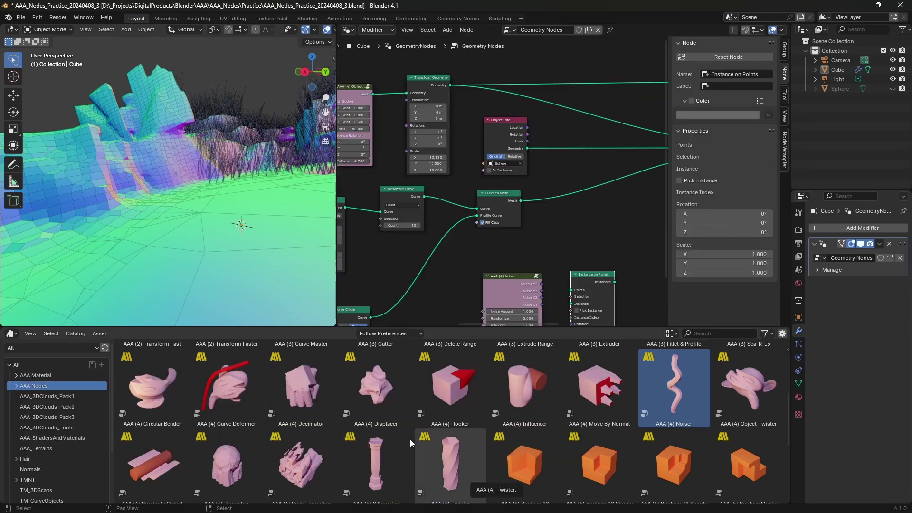
Add the AAA (1) Curve (Straight) node group and color the node red
scroll(409, 439, "up", 5)
left_click_drag(300, 385, 602, 233)
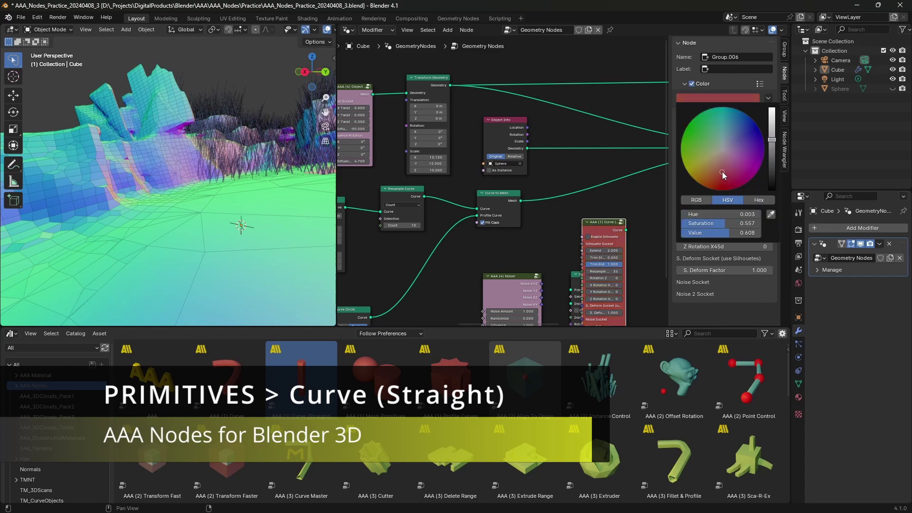
left_click_drag(722, 172, 726, 172)
Move the Curve (Straight) node next to the Noiser and connect its output to the Resample Curve node
middle_click_drag(606, 247, 571, 160)
left_click_drag(572, 159, 421, 218)
middle_click_drag(375, 261, 537, 293)
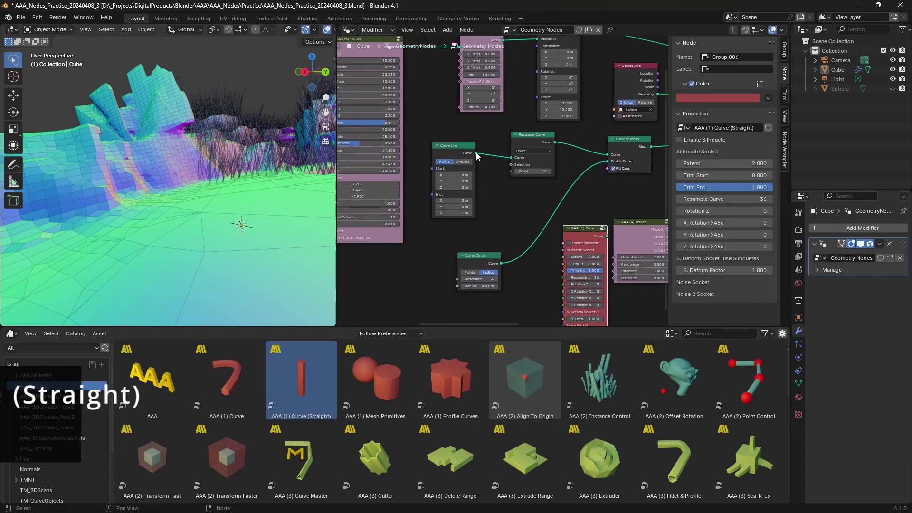
left_click_drag(513, 166, 511, 158)
middle_click_drag(233, 141, 204, 157)
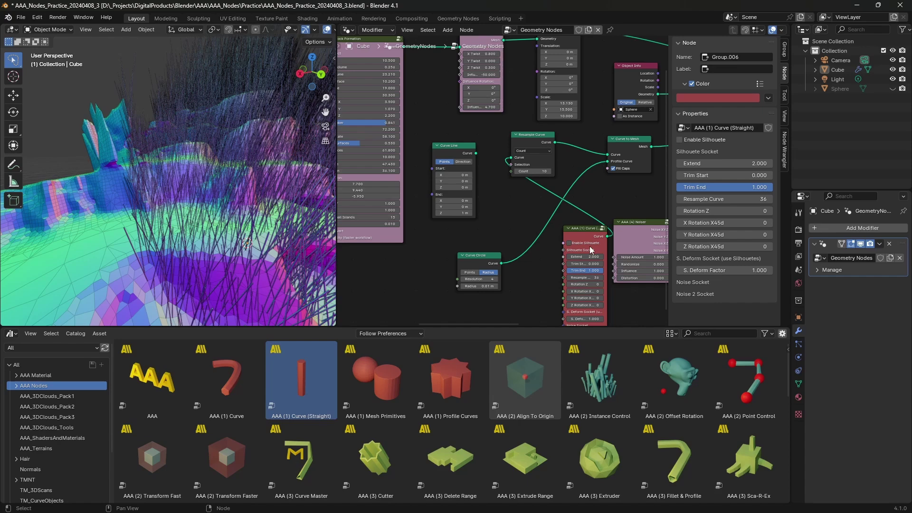
Put the Curve (Straight) node in place of the Curve Line node ahead of Resample Curve, and save the file
left_click_drag(590, 248, 499, 203)
left_click_drag(450, 152, 388, 274)
left_click_drag(496, 191, 468, 143)
scroll(522, 74, "up", 2)
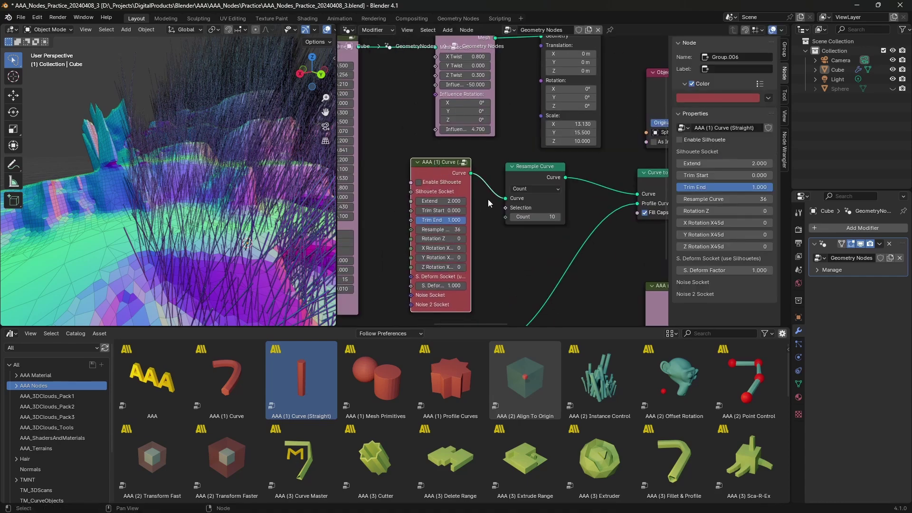
key("ctrl+s")
key("Return")
Connect the Noiser's Noise XY output to the Curve (Straight) node's Noise Socket and set the Resample Curve count to 20
scroll(518, 242, "down", 6)
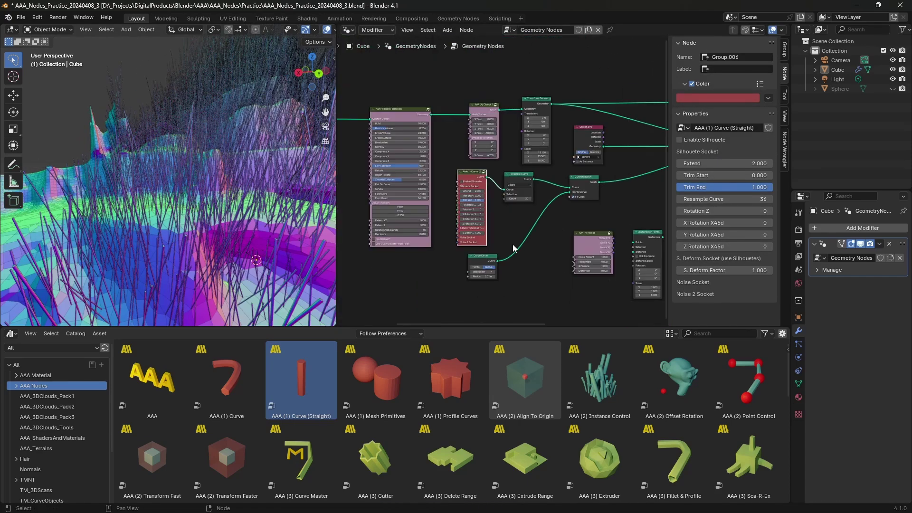
left_click_drag(459, 216, 523, 188)
left_click_drag(506, 210, 476, 174)
scroll(492, 178, "up", 8)
middle_click_drag(266, 190, 269, 185)
left_click_drag(514, 229, 514, 230)
middle_click_drag(171, 227, 184, 229)
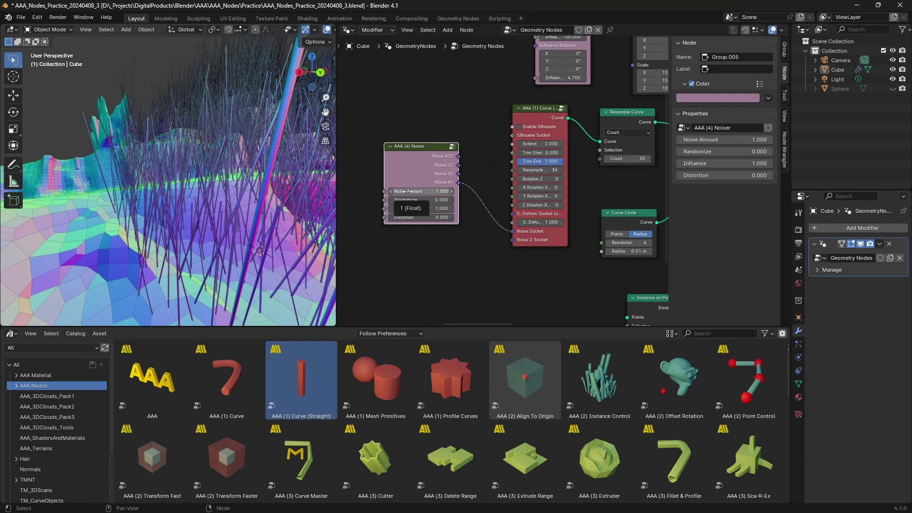
Increase the Noiser's Noise Amount and inspect the bent stalks across the landscape up close
left_click_drag(421, 192, 446, 192)
scroll(192, 184, "down", 8)
mouse_move(192, 183)
middle_mouse_down()
mouse_move(288, 201)
mouse_move(194, 164)
mouse_move(179, 172)
mouse_move(190, 177)
middle_mouse_up()
scroll(193, 164, "up", 8)
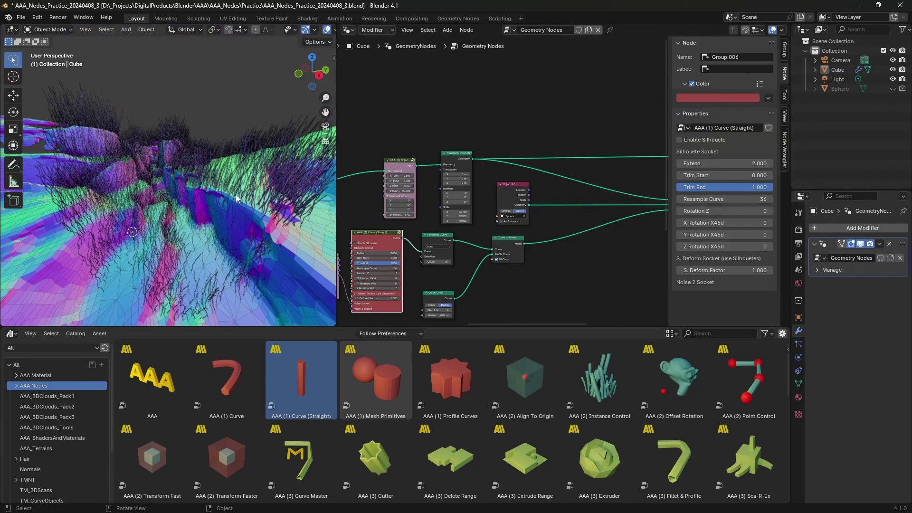
scroll(502, 180, "up", 4)
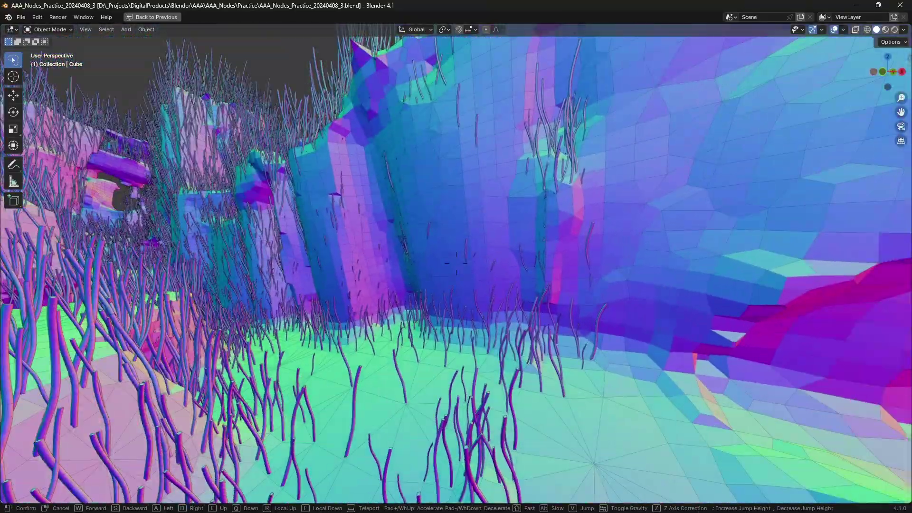
key("w")
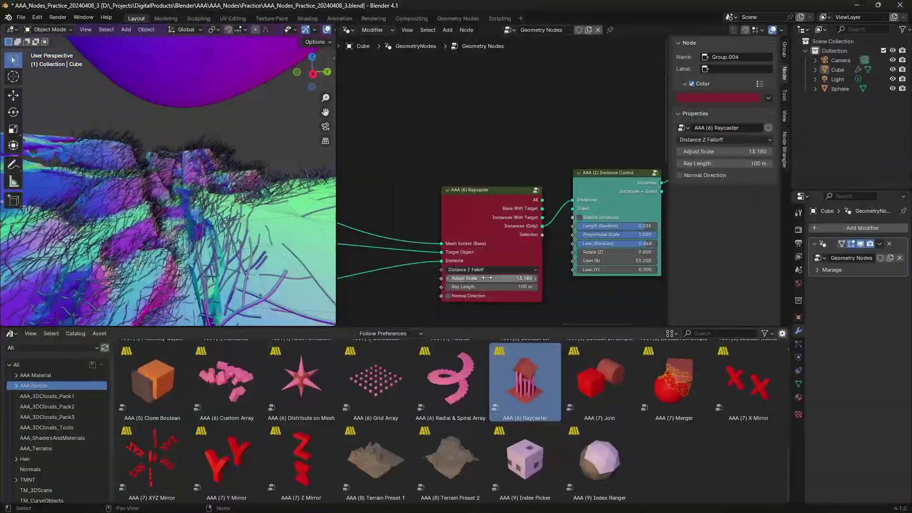
Set the Raycaster's Adjust Scale to 20.980 and enable Normal Direction
left_click_drag(487, 278, 524, 278)
mouse_move(171, 213)
middle_mouse_down()
mouse_move(158, 222)
mouse_move(190, 205)
mouse_move(346, 278)
middle_mouse_up()
scroll(460, 249, "up", 3)
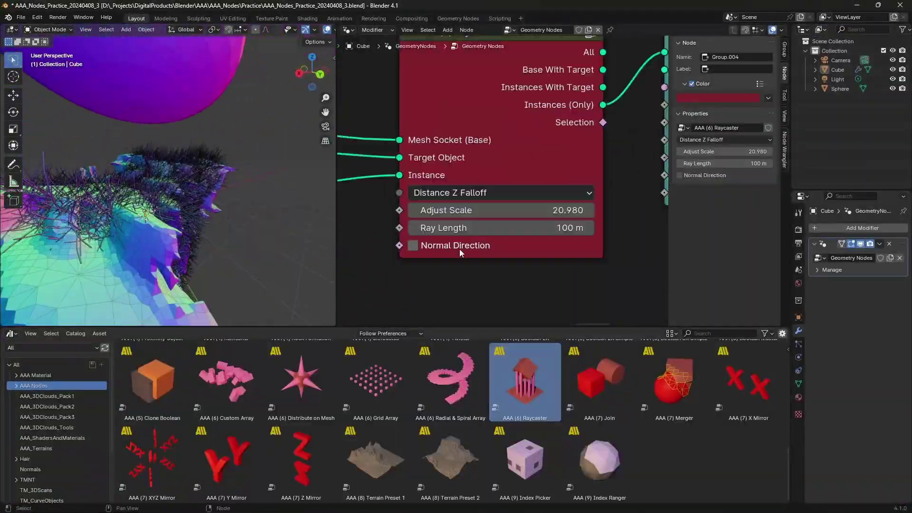
scroll(120, 199, "down", 5)
middle_click_drag(120, 199, 157, 209)
scroll(190, 143, "up", 4)
Reposition the sphere above the landscape in two moves to shift where the stalks grow
left_click(200, 138)
key("g")
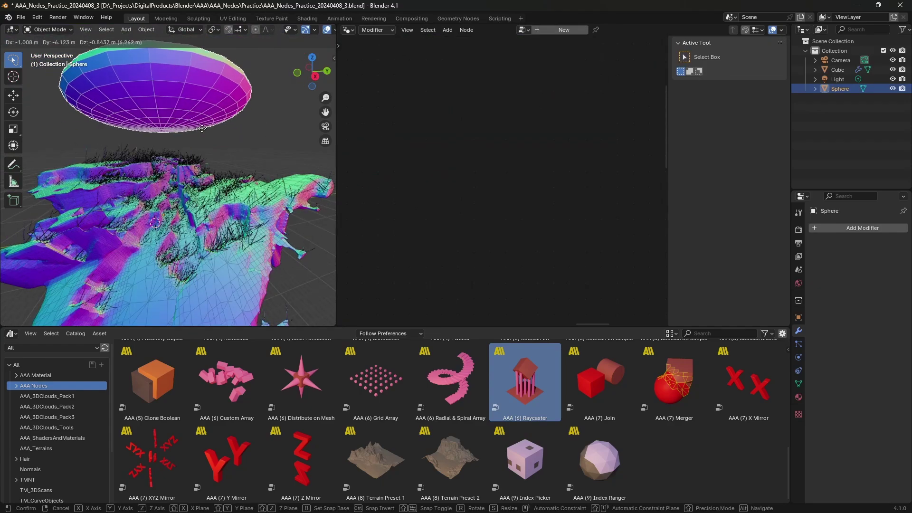
left_click(190, 143)
scroll(190, 143, "down", 4)
middle_click_drag(190, 142, 163, 154)
scroll(173, 157, "up", 4)
key("g")
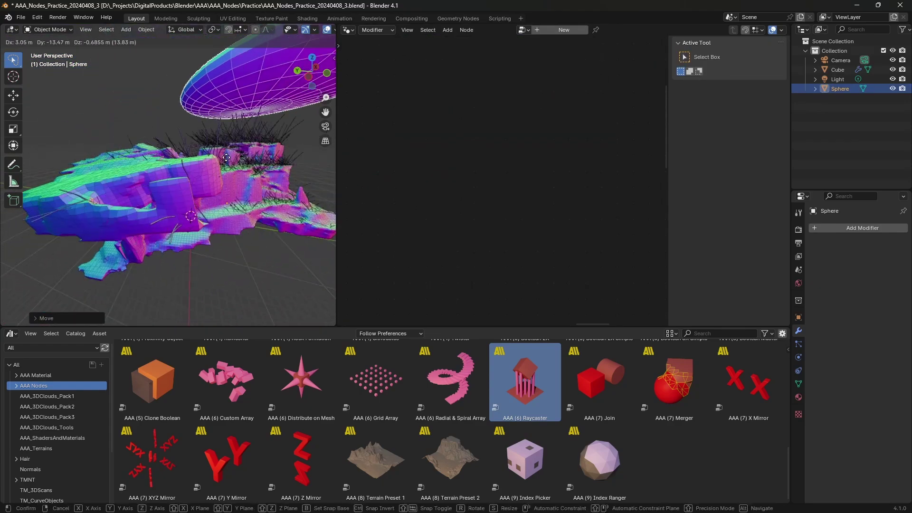
left_click(228, 159)
scroll(228, 159, "down", 4)
middle_click_drag(228, 160, 190, 213)
scroll(99, 248, "up", 5)
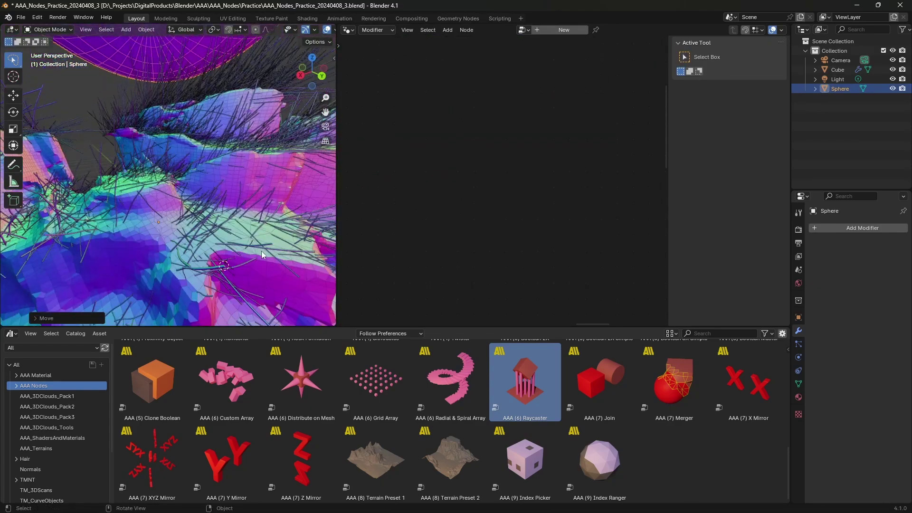
Select the landscape and shift the Rock Formation's Adjust Position, lowering the Z value and raising the Y value
left_click(238, 214)
scroll(532, 270, "down", 4)
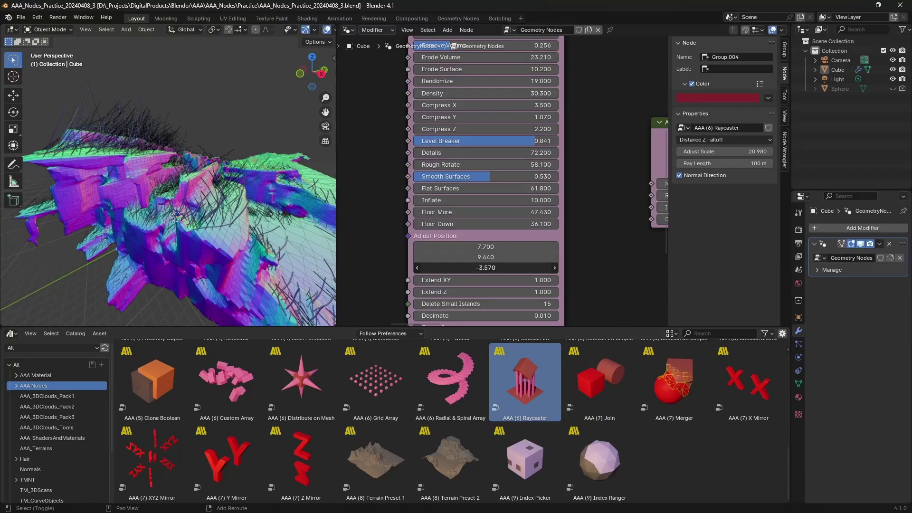
left_click_drag(486, 268, 442, 268)
left_click_drag(486, 258, 534, 258)
middle_click_drag(216, 215, 162, 218)
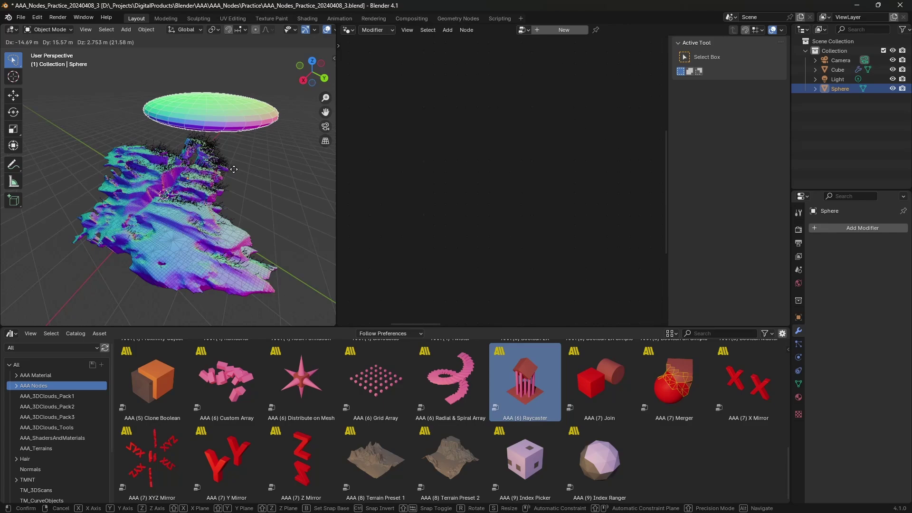
Place the sphere at its new position above the landscape, about 21.58 m from where the move started
left_click(233, 169)
middle_click_drag(237, 170, 12, 153)
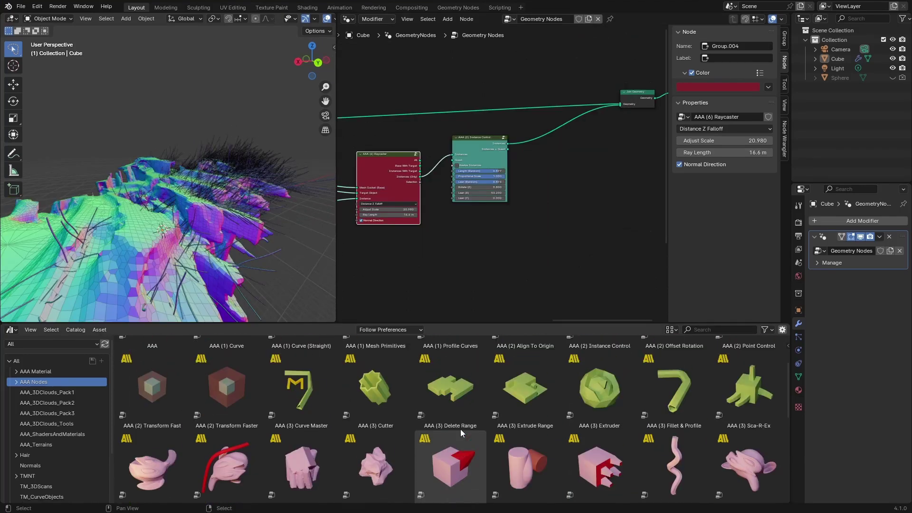
Add an AAA (3) Extruder node and feed it the transformed landscape geometry and the Raycaster's Selection output
left_click_drag(600, 387, 609, 226)
scroll(558, 175, "up", 4)
middle_click_drag(558, 175, 584, 145)
left_click_drag(393, 151, 587, 208)
scroll(503, 246, "down", 6)
middle_click_drag(438, 223, 582, 210)
scroll(531, 217, "down", 1)
left_click_drag(357, 121, 589, 194)
middle_click_drag(658, 116, 598, 138)
scroll(597, 138, "up", 4)
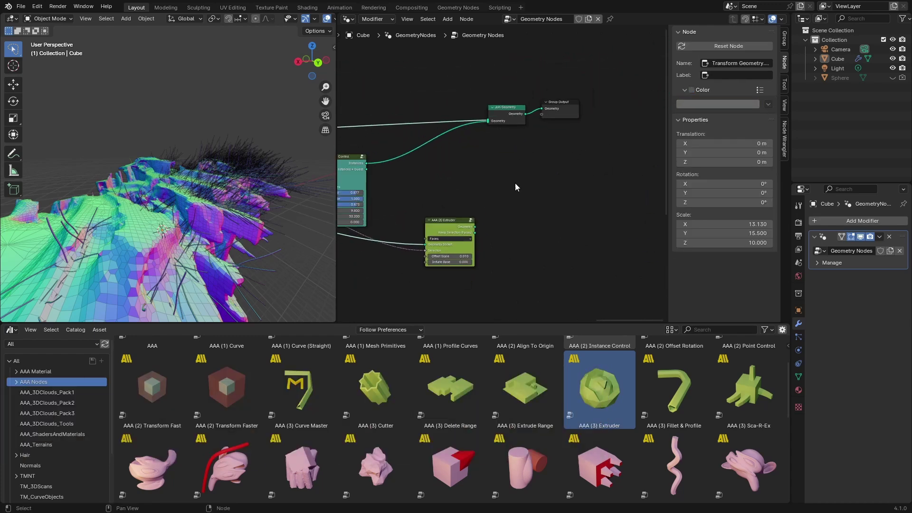
Preview the Extruder's geometry through a Viewer node and toggle the Viewer to compare the landscape with and without it
left_click(448, 242, "ctrl+shift")
scroll(455, 253, "up", 2)
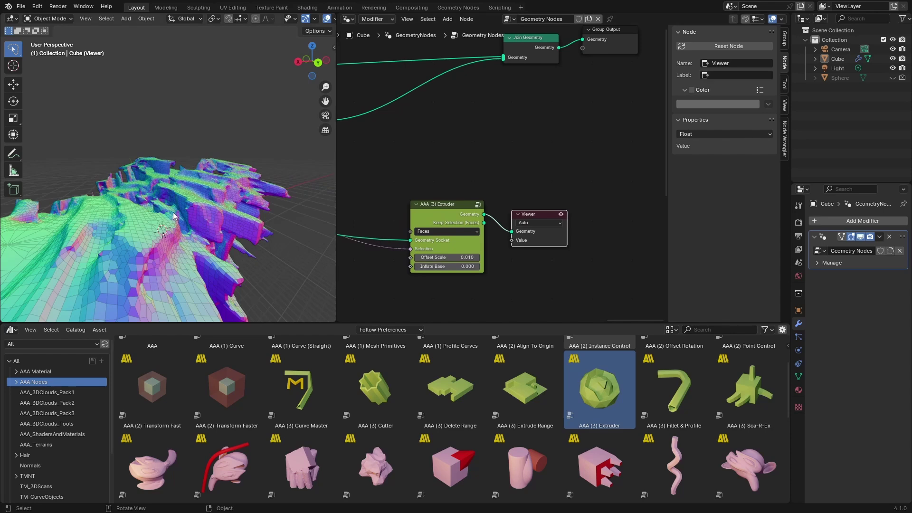
middle_click_drag(266, 228, 178, 227)
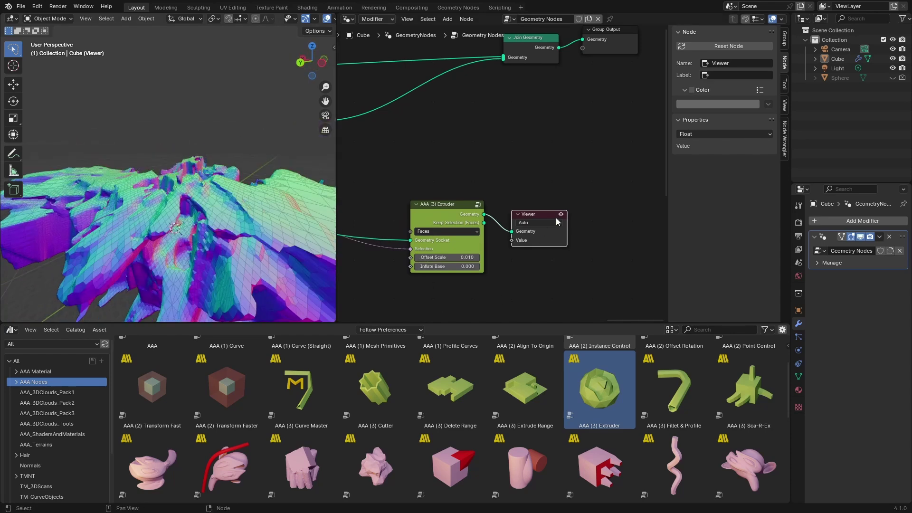
left_click(561, 215)
left_click(560, 215)
middle_click_drag(482, 291, 489, 272)
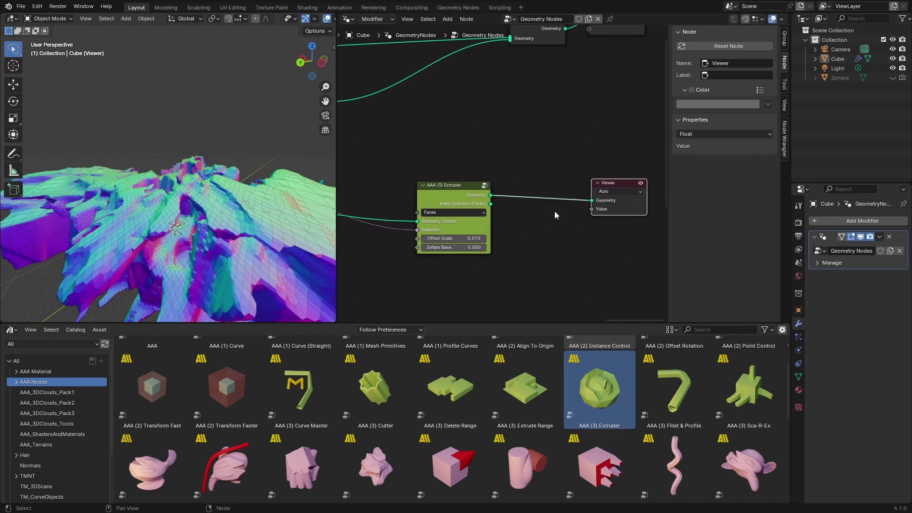
Insert a Separate Geometry node into the landscape link feeding the Extruder and make room around the nodes
left_click_drag(461, 186, 441, 175)
middle_click_drag(377, 262, 332, 286)
key("shift+a")
type("sep")
left_click(489, 295)
left_click(384, 204)
left_click_drag(409, 188, 491, 261)
middle_click_drag(450, 244, 541, 228)
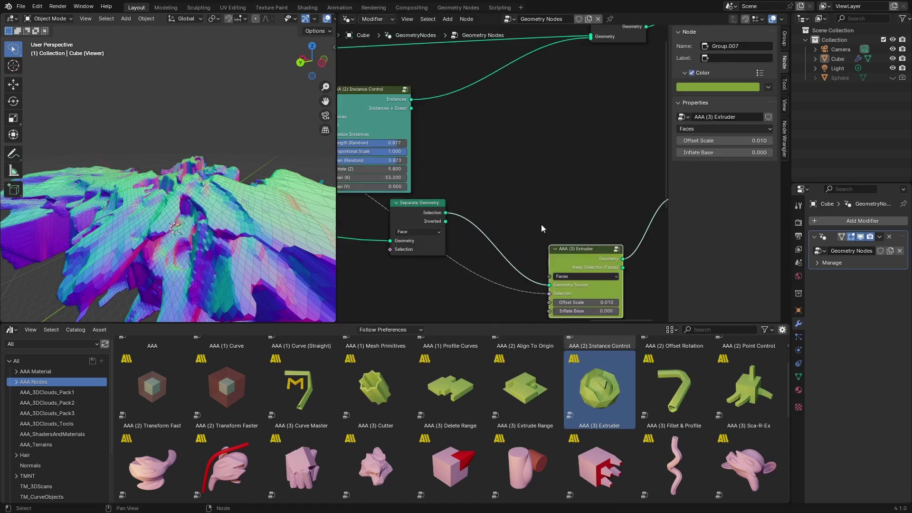
Tidy the node spacing and reroute the Raycaster's Selection link from the Extruder to the Separate Geometry node's Selection
left_click_drag(428, 209, 485, 187)
left_click_drag(566, 249, 542, 209)
middle_click_drag(594, 216, 504, 219)
left_click_drag(631, 209, 638, 207)
middle_click_drag(380, 272, 415, 274)
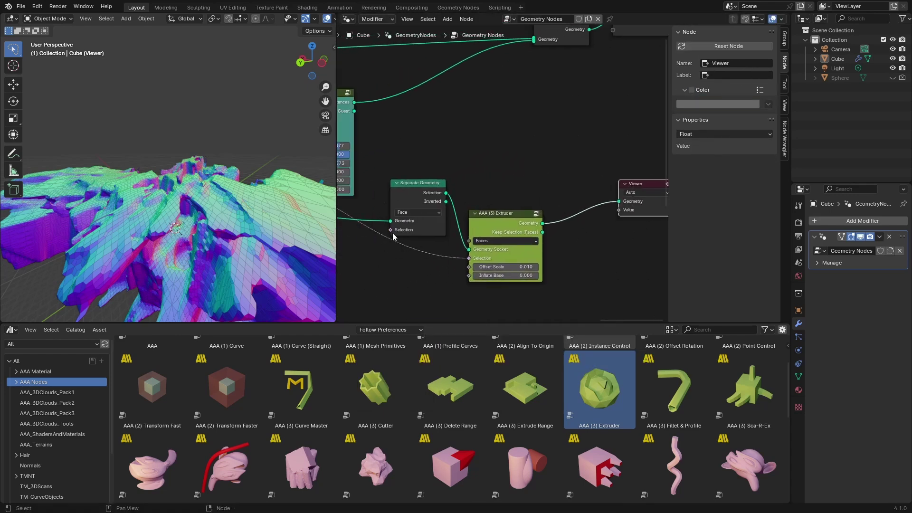
scroll(392, 232, "down", 2)
middle_click_drag(392, 233, 482, 235)
left_click_drag(547, 256, 481, 232)
middle_click_drag(226, 214, 142, 205)
Space out the Viewer and raise the Extruder's Offset Scale to about 55 to thicken the separated faces
middle_click_drag(395, 249, 544, 242)
scroll(447, 242, "up", 2)
mouse_move(447, 260)
middle_mouse_down()
mouse_move(437, 272)
mouse_move(450, 270)
middle_mouse_up()
left_click_drag(448, 219, 448, 219)
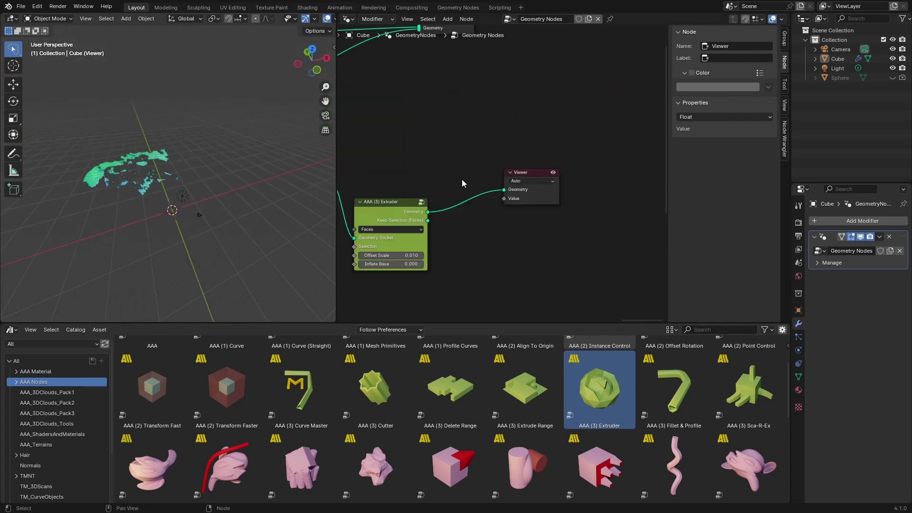
left_click_drag(450, 203, 450, 203)
mouse_move(588, 168)
left_mouse_down()
mouse_move(600, 185)
mouse_move(605, 167)
left_mouse_up()
middle_click_drag(529, 221, 490, 218)
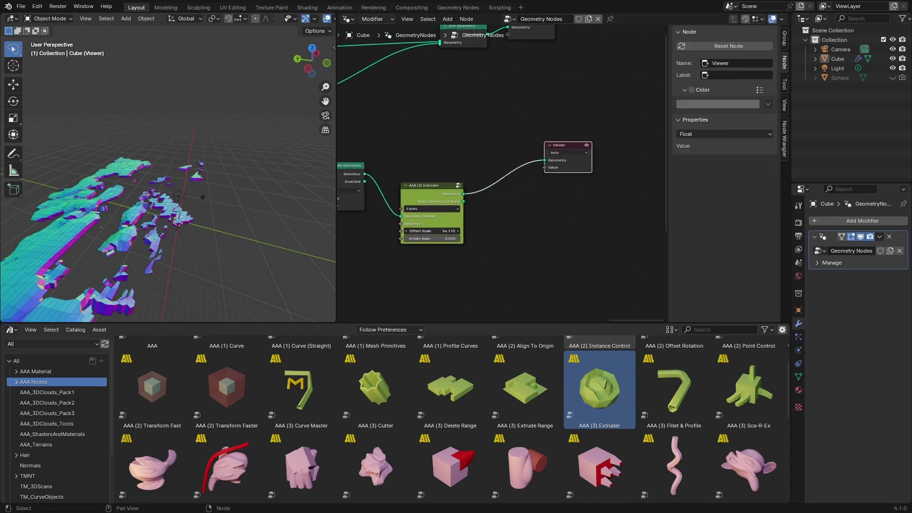
left_click_drag(432, 231, 437, 231)
middle_click_drag(56, 229, 48, 181)
left_click(295, 18)
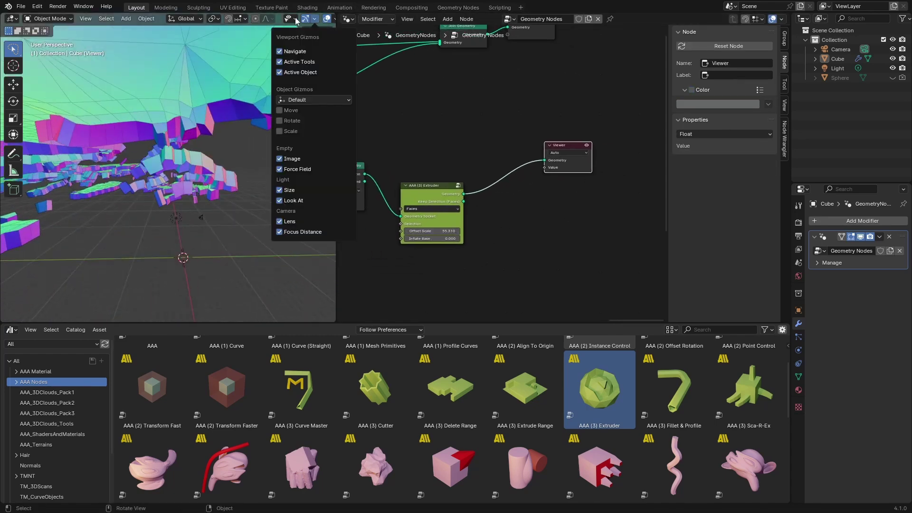
left_click(277, 190)
middle_click_drag(213, 190, 245, 164)
Preview the Extruder's Keep Selection (Faces) output in the Viewer and move the Viewer away from the Extruder
left_click(448, 202, "ctrl+shift")
middle_click_drag(511, 224, 502, 226)
middle_click_drag(228, 176, 258, 185)
middle_click_drag(564, 232, 490, 260)
left_click_drag(487, 176, 539, 167)
middle_click_drag(453, 241, 550, 227)
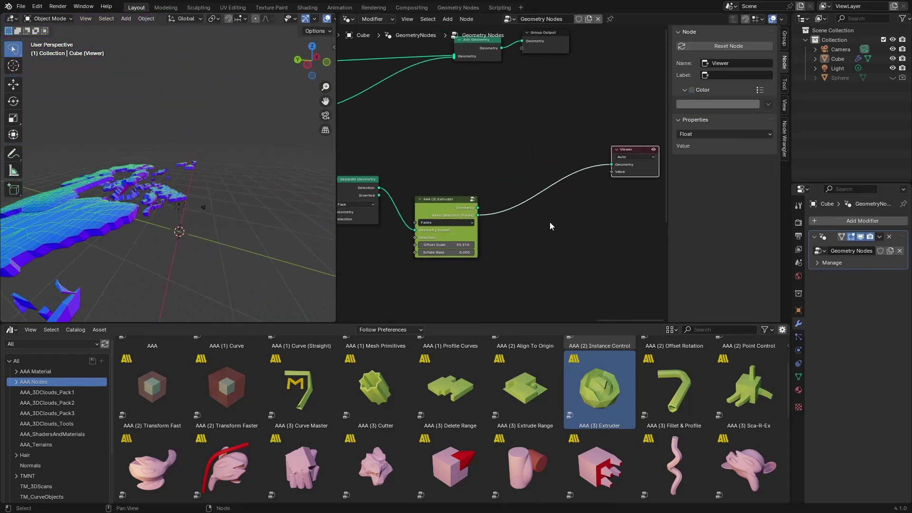
Insert an AAA (4) Remesher node between the Extruder and the Viewer and give it the mauve color of the Rock Formation node
scroll(589, 403, "up", 2)
scroll(485, 439, "down", 5)
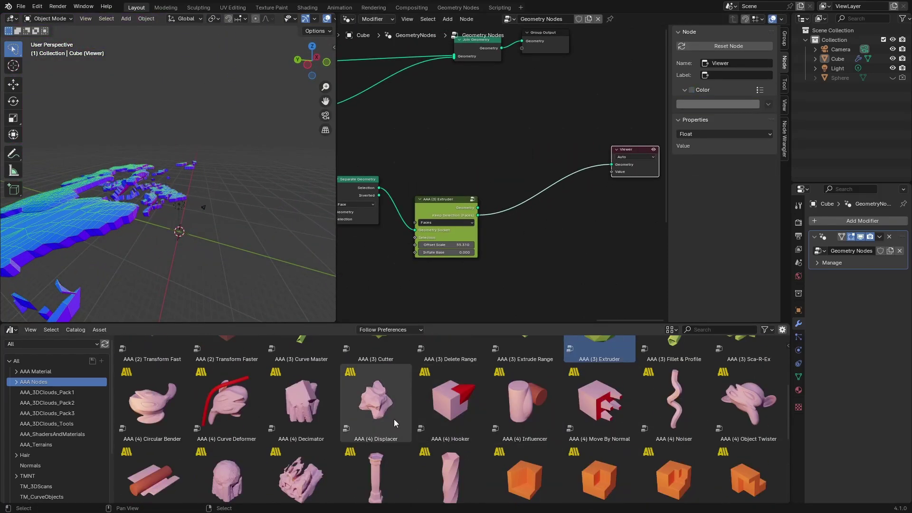
left_click_drag(227, 461, 511, 198)
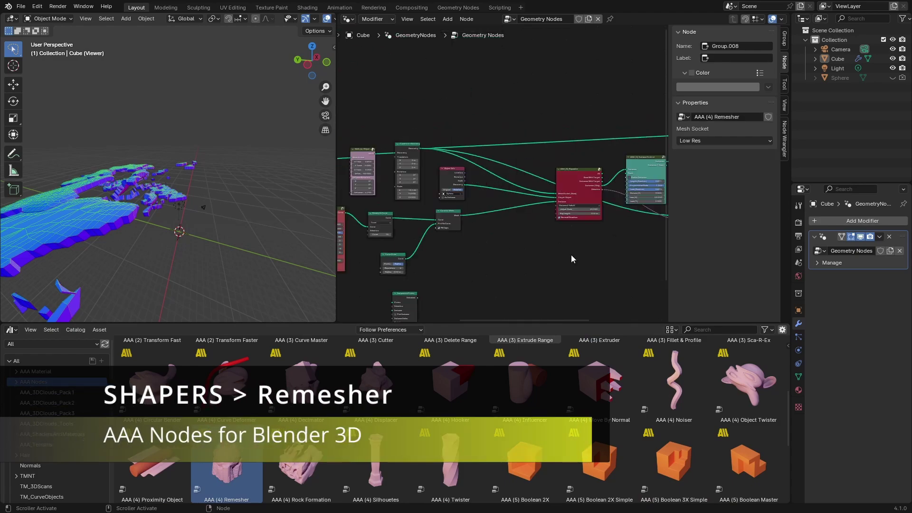
middle_click_drag(638, 204, 463, 216)
key("ctrl+v")
middle_click_drag(616, 230, 519, 259)
scroll(519, 258, "up", 5)
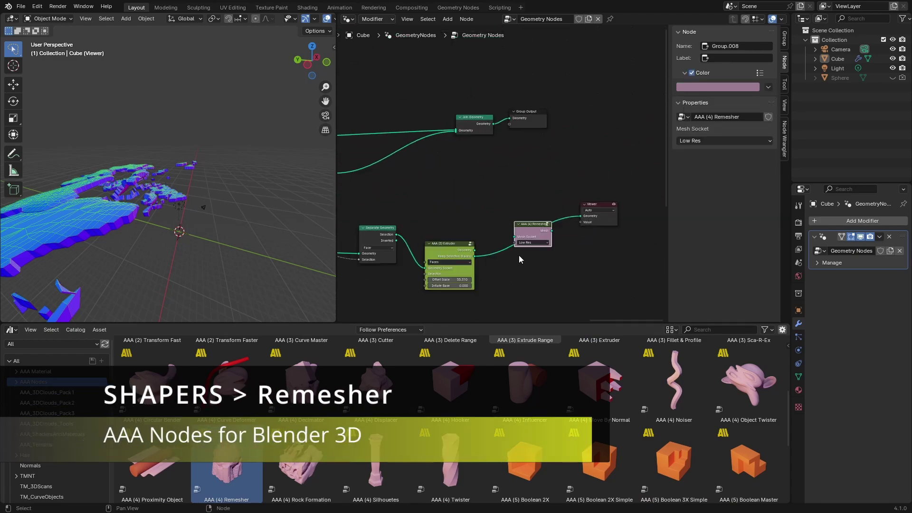
left_click_drag(509, 212, 506, 219)
middle_click_drag(185, 215, 151, 215)
middle_click_drag(603, 218, 536, 240)
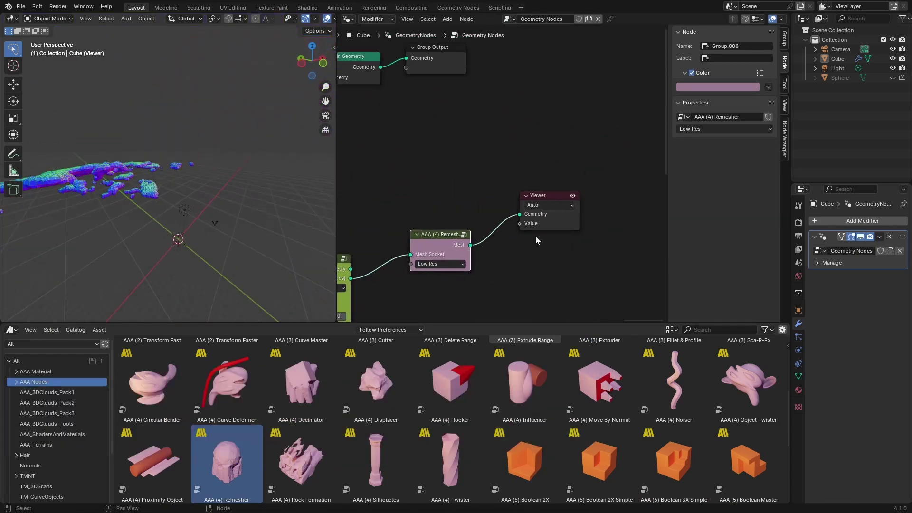
Set the Remesher to Adaptive, connect its mesh to the Join Geometry node, and save the file
left_click(444, 295)
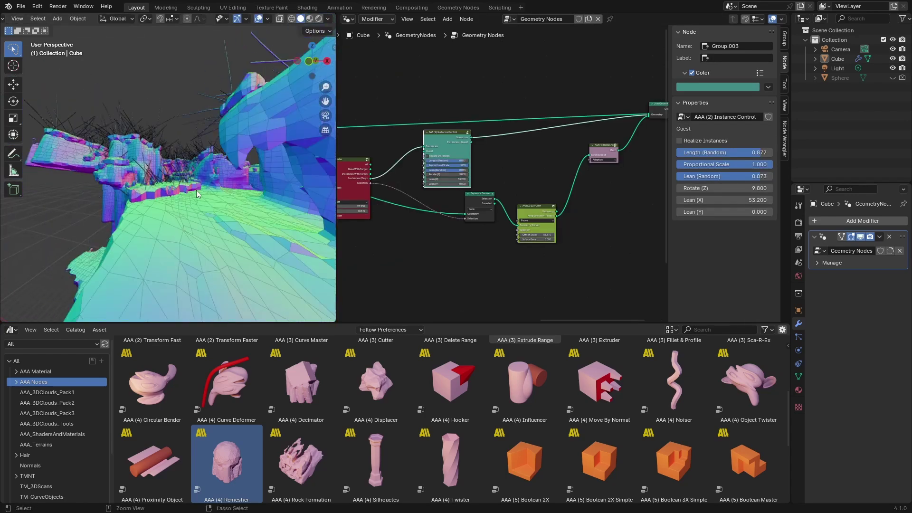
key("ctrl+s")
Lower the Extruder's Offset Scale while inspecting the extruded rocks up close, and save the file
scroll(217, 203, "up", 2)
scroll(523, 233, "up", 3)
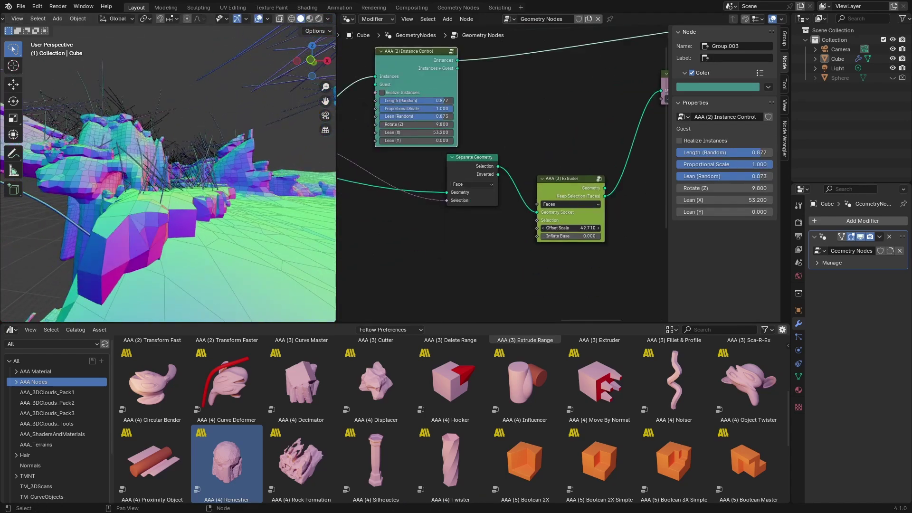
middle_click_drag(283, 230, 304, 244)
middle_click_drag(381, 242, 566, 273)
scroll(566, 274, "up", 2)
key("ctrl+s")
Enable Realize Instances on the Instance Control node
scroll(506, 269, "down", 4)
middle_click_drag(503, 268, 404, 199)
scroll(406, 202, "down", 10)
middle_click_drag(641, 190, 457, 242)
scroll(457, 243, "up", 10)
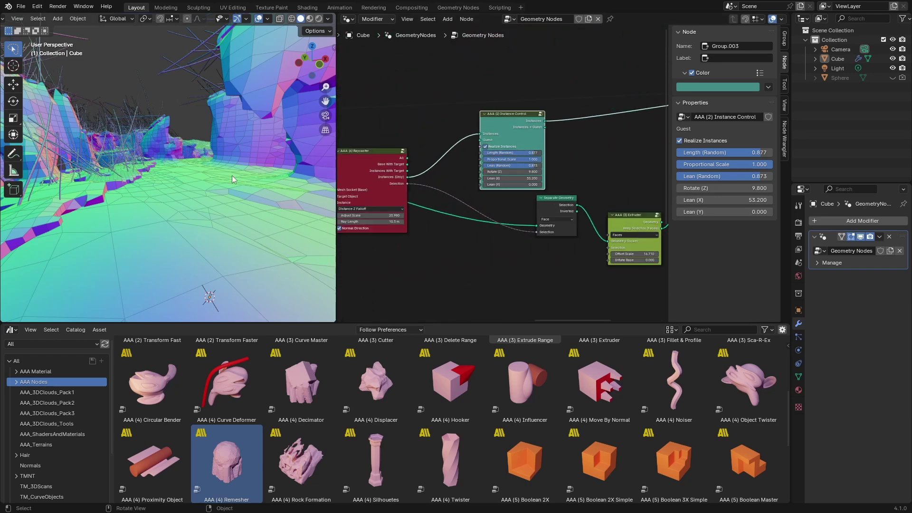
Maximize the 3D viewport and explore the rocks and stalks up close in walk navigation
key("ctrl+space")
middle_click_drag(274, 182, 429, 254)
key("shift+grave")
key("w")
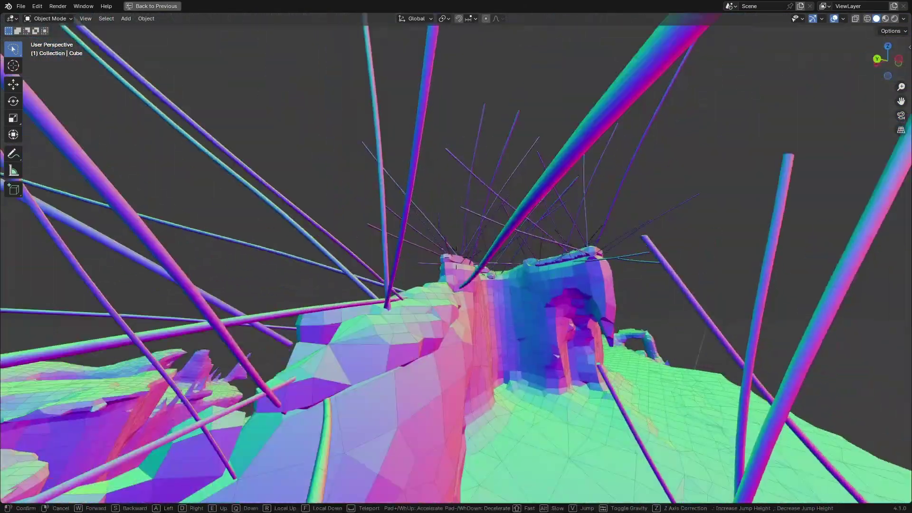
key("w")
key("d")
key("a")
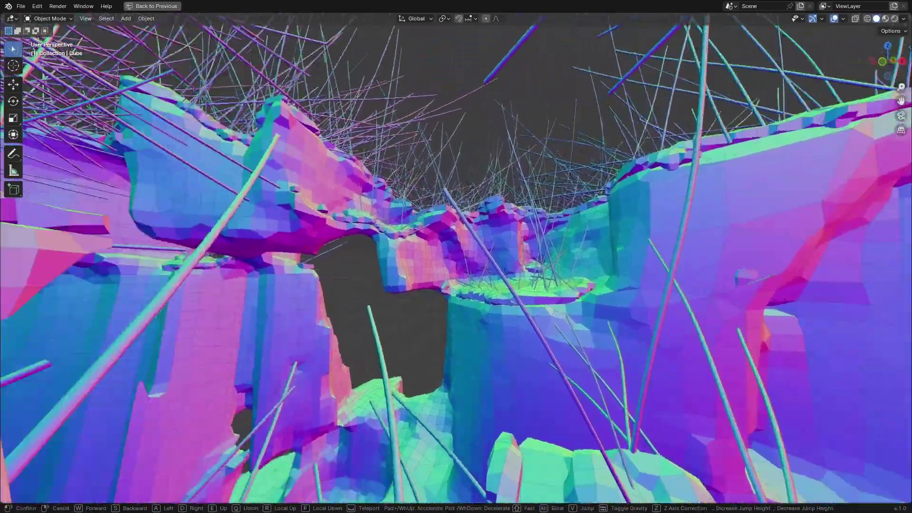
key("d")
key("w")
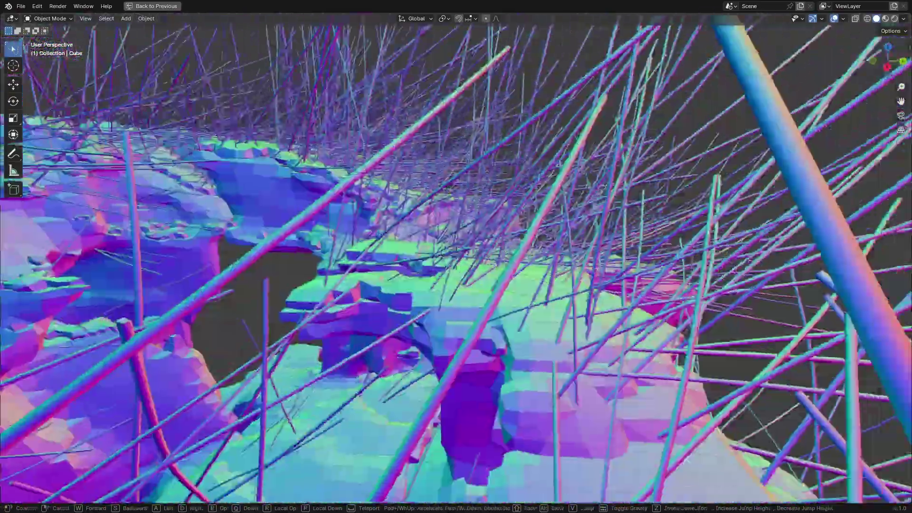
key("w")
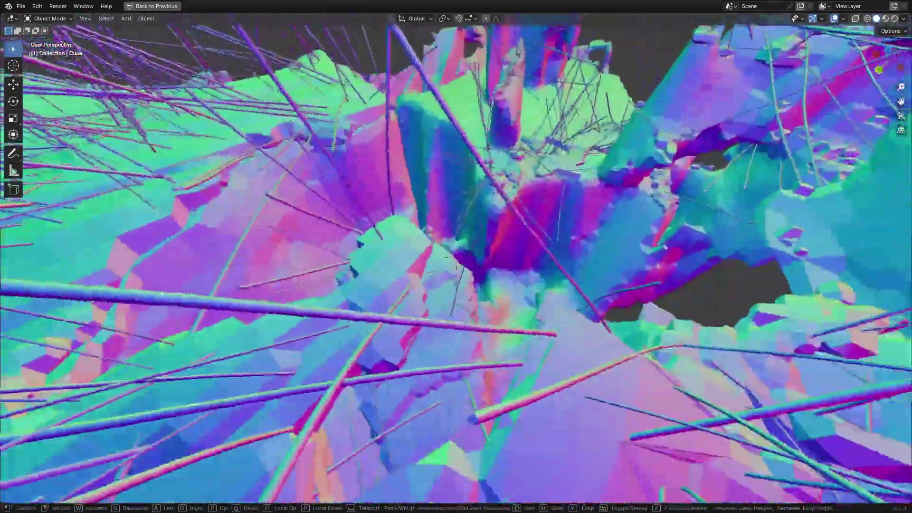